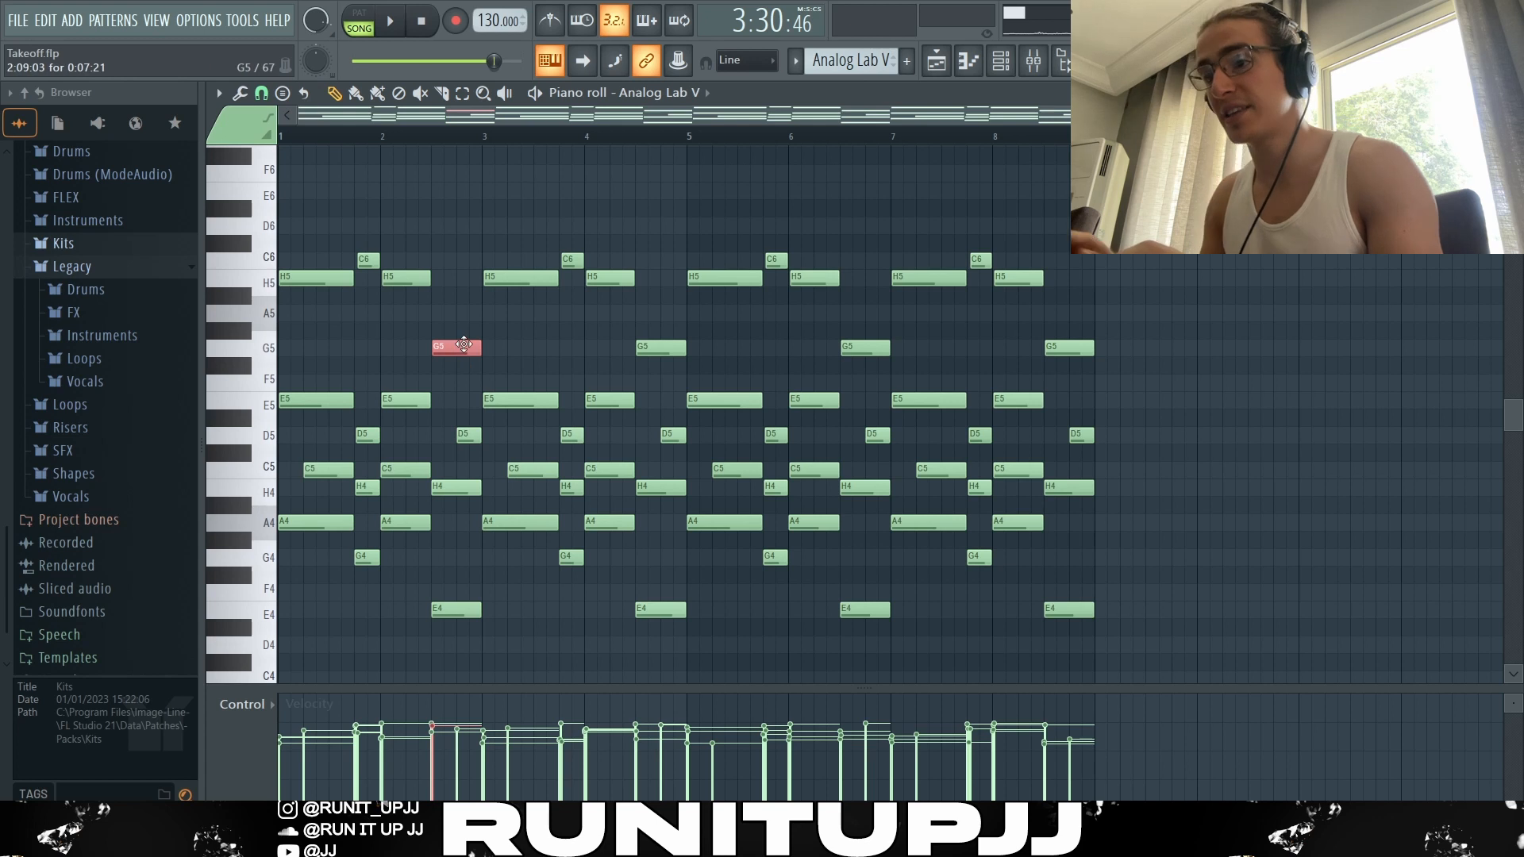
Review the first two bars of the Analog Lab V chord pattern and open the strumizer and randomizer tools for its notes
{"action": "key", "text": "shift+Up"}
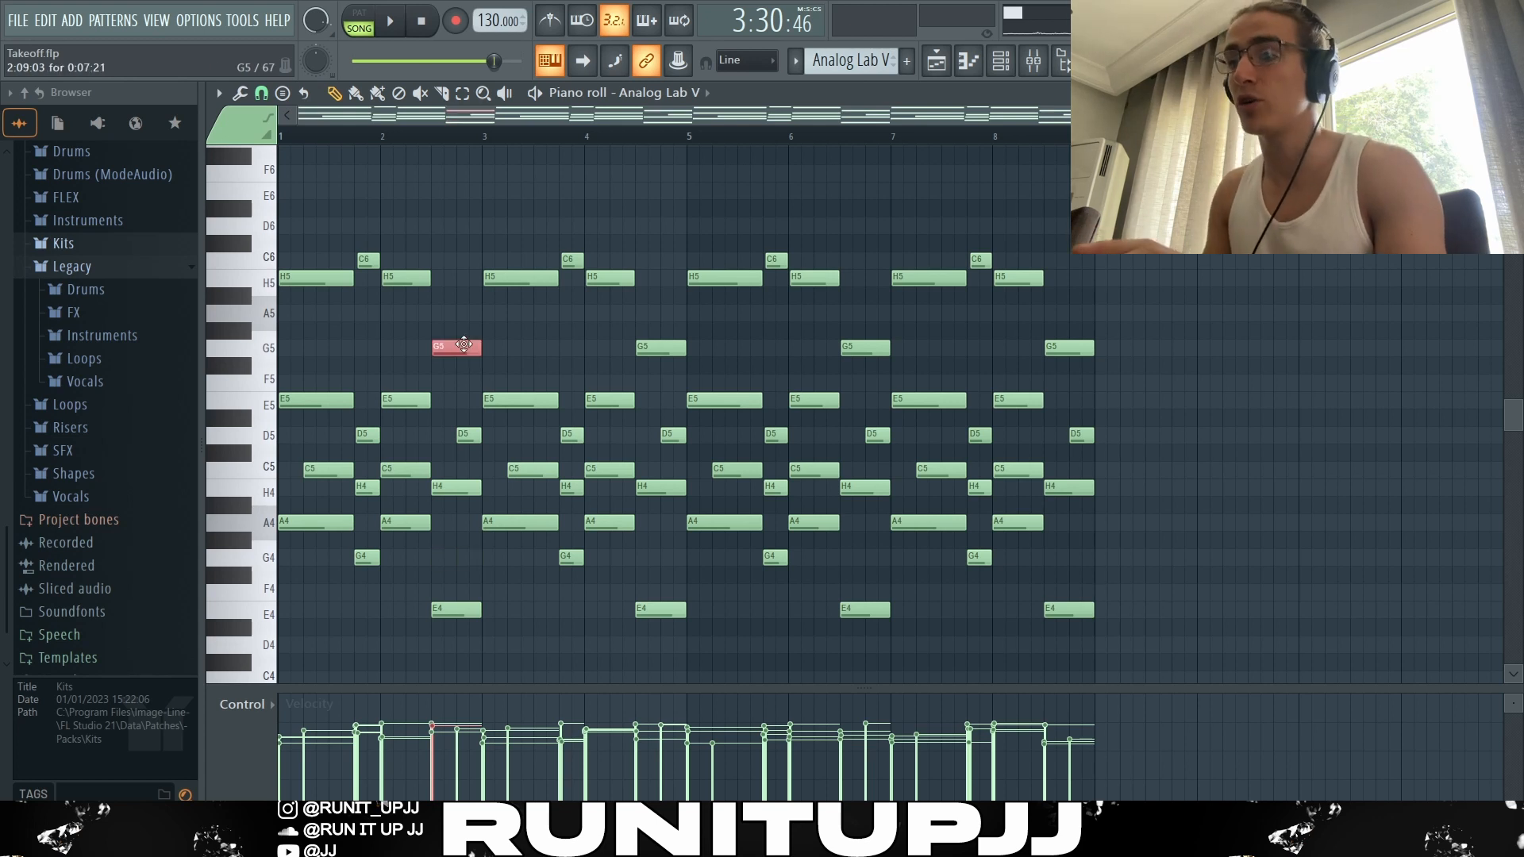
{"action": "left_click", "coordinate": [492, 334]}
{"action": "left_click_drag", "start_coordinate": [488, 141], "coordinate": [282, 139]}
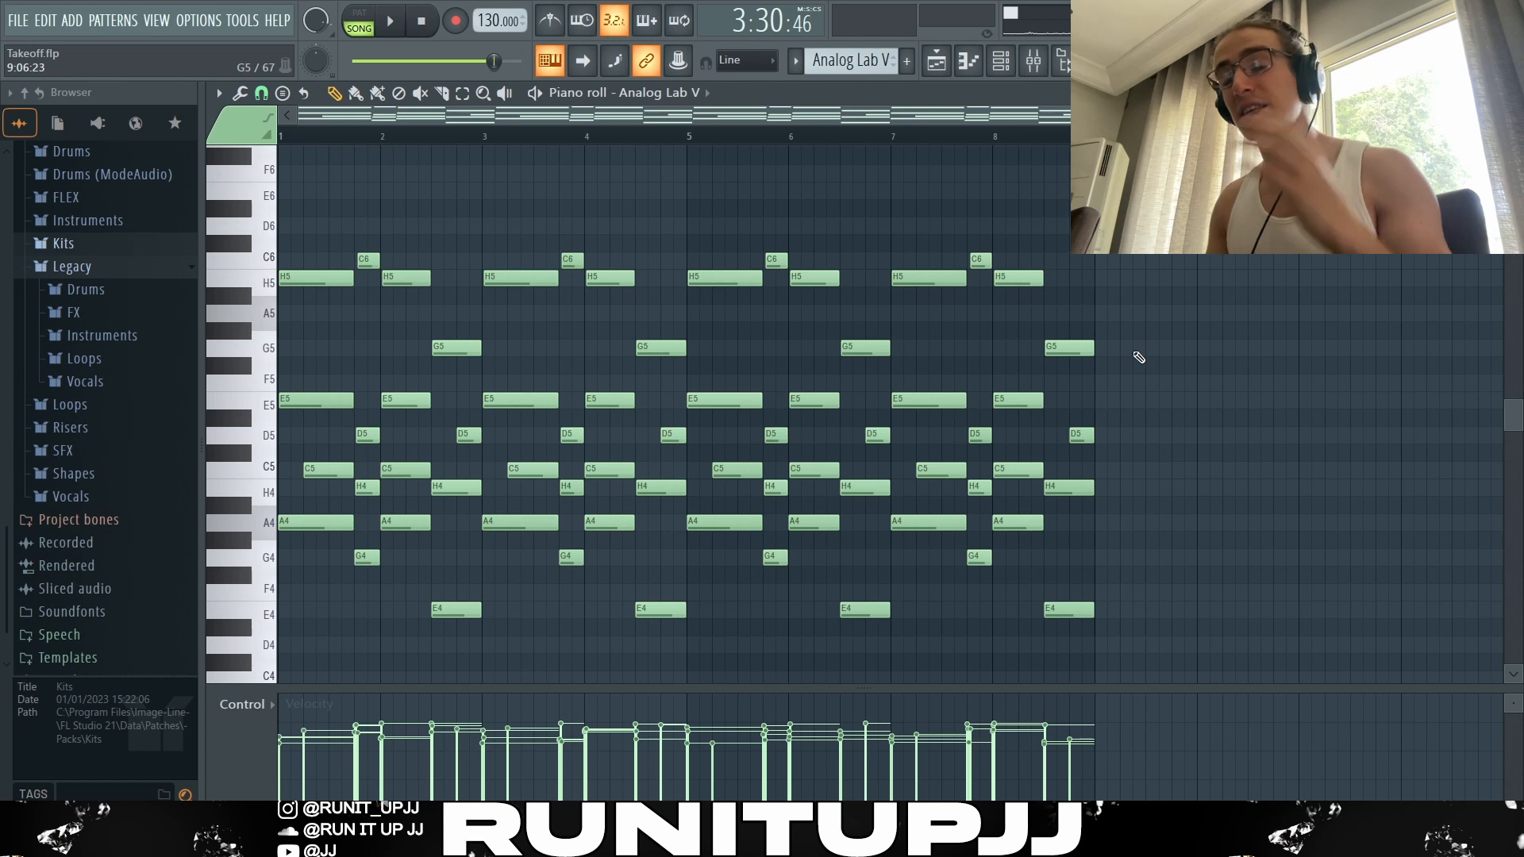
{"action": "key", "text": "alt+s"}
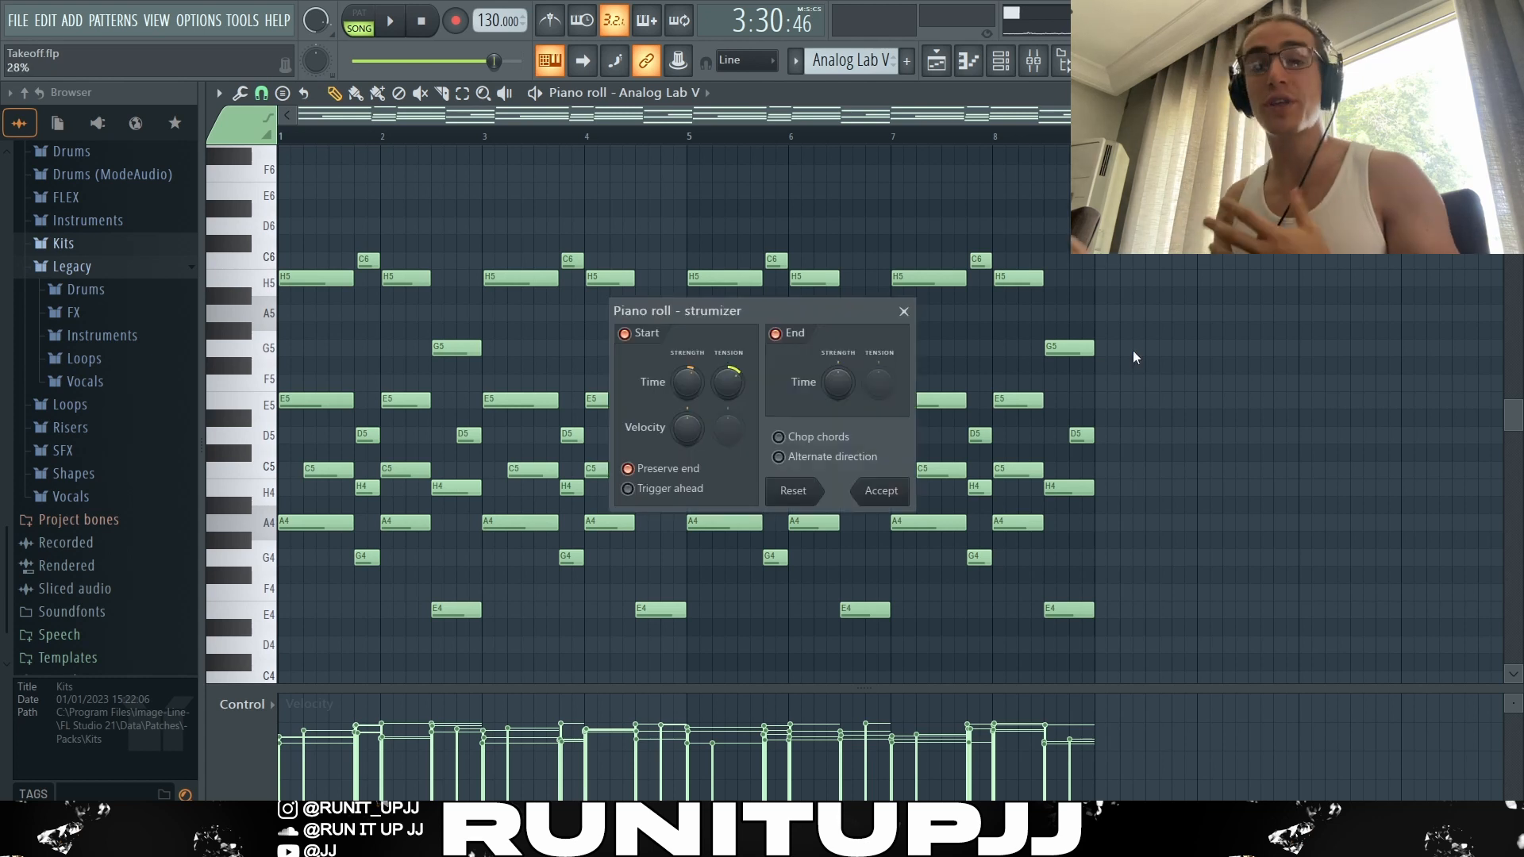
{"action": "key", "text": "alt+r"}
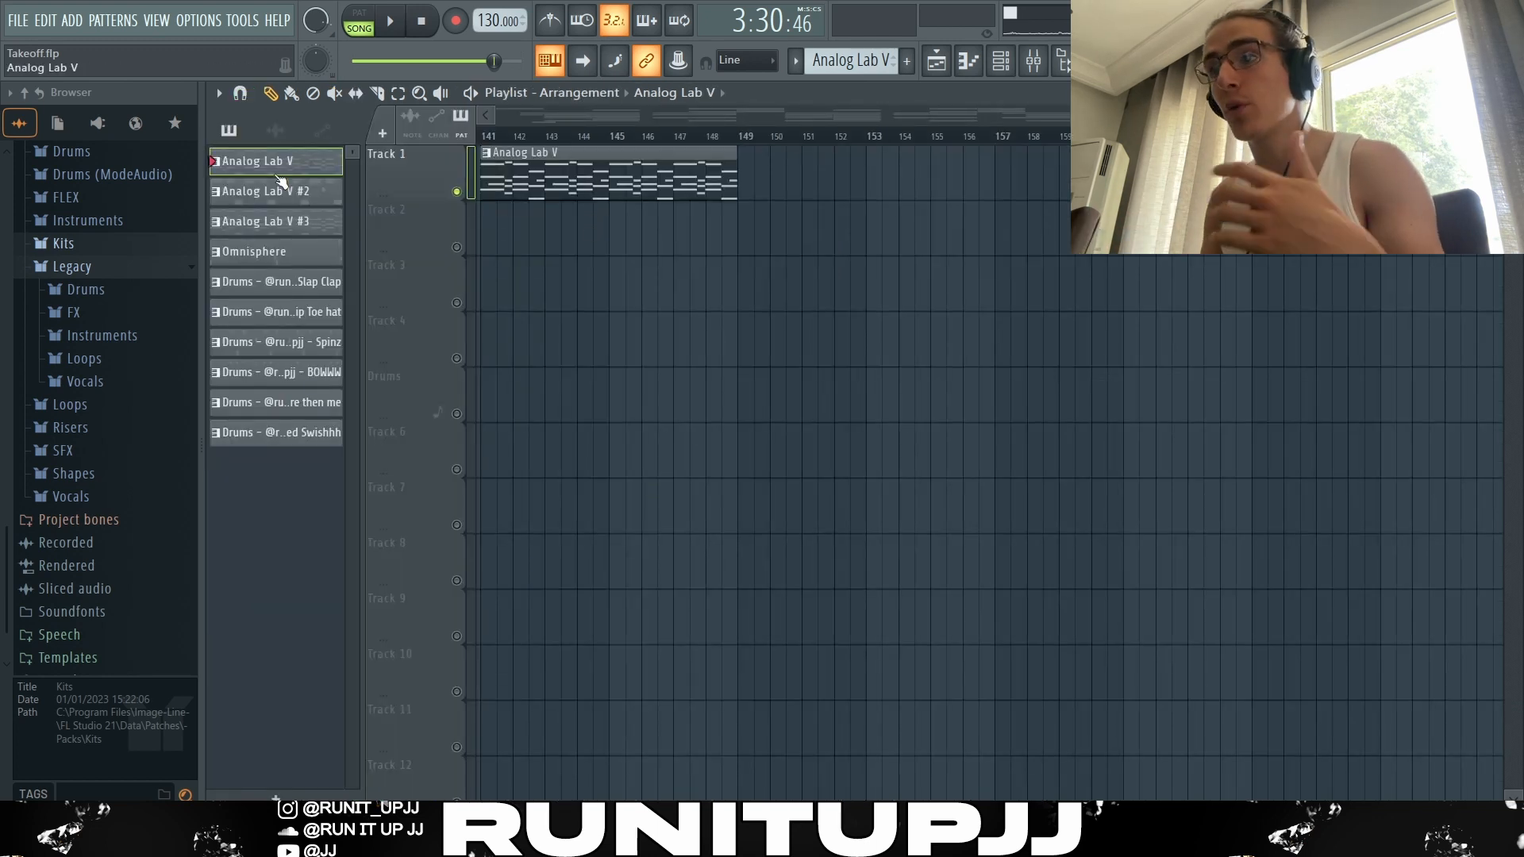
Render the Analog Lab V pattern as an audio clip and place it on Track 1 at bar 153
{"action": "right_click", "coordinate": [281, 163]}
{"action": "left_click", "coordinate": [361, 480]}
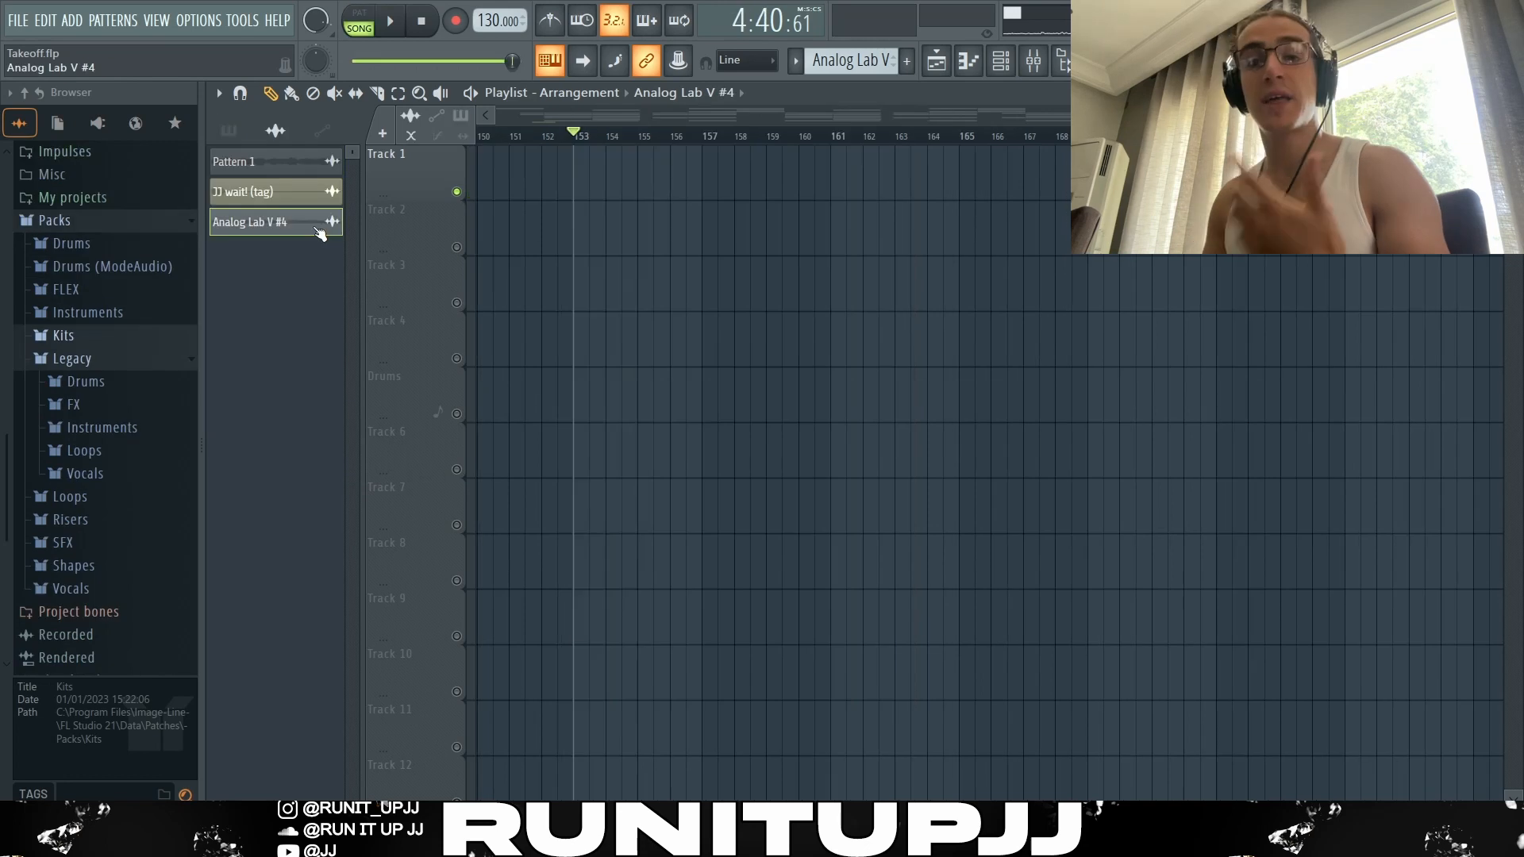
{"action": "left_click_drag", "start_coordinate": [275, 222], "coordinate": [584, 188]}
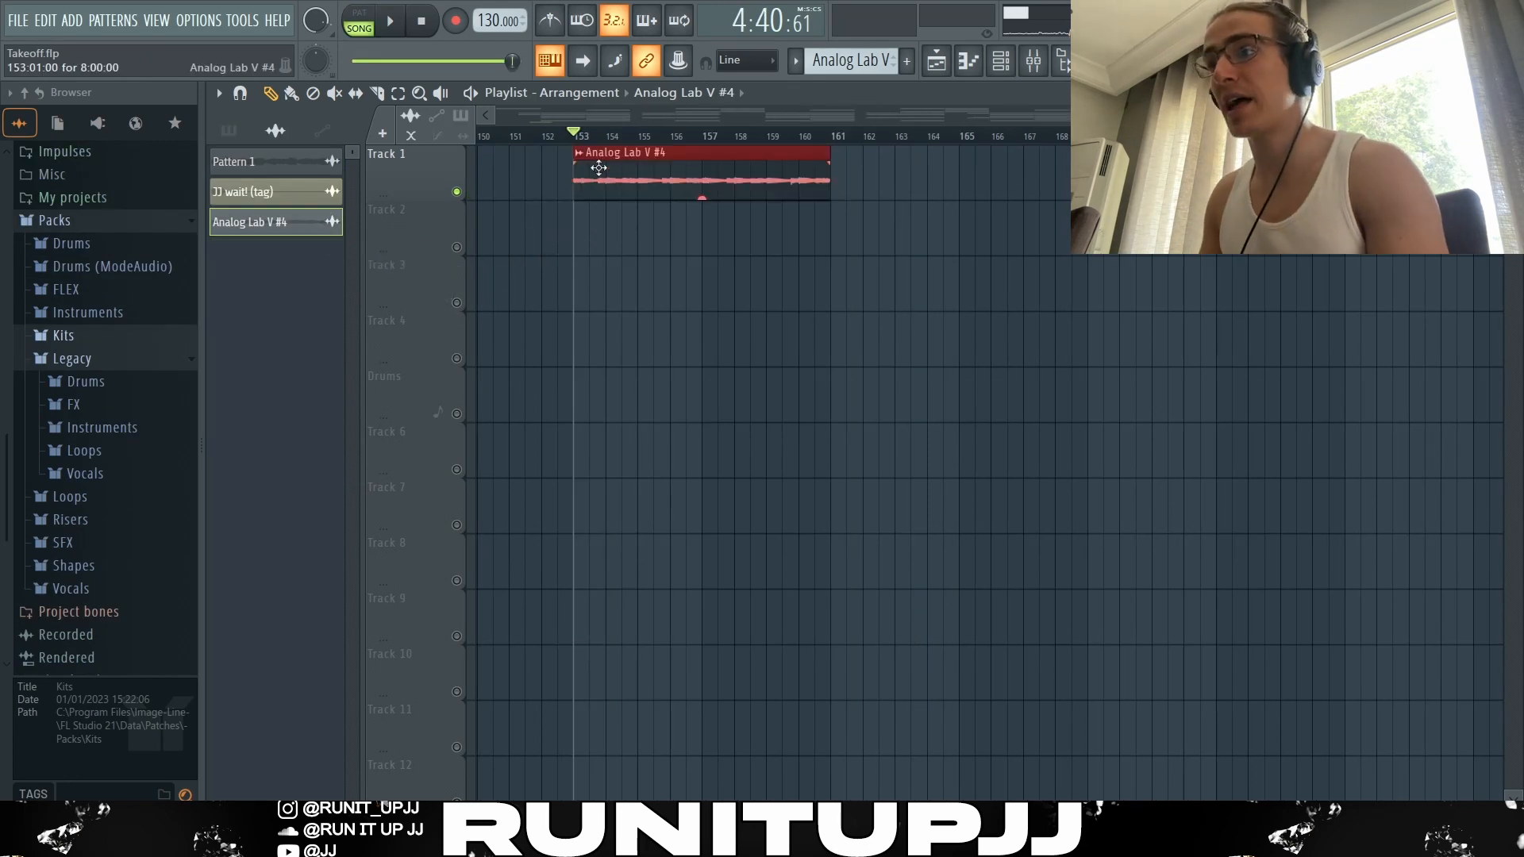
Reverse the Analog Lab V #4 audio clip with its precomputed effects and close the clip settings
{"action": "double_click", "coordinate": [710, 177]}
{"action": "left_click", "coordinate": [536, 420]}
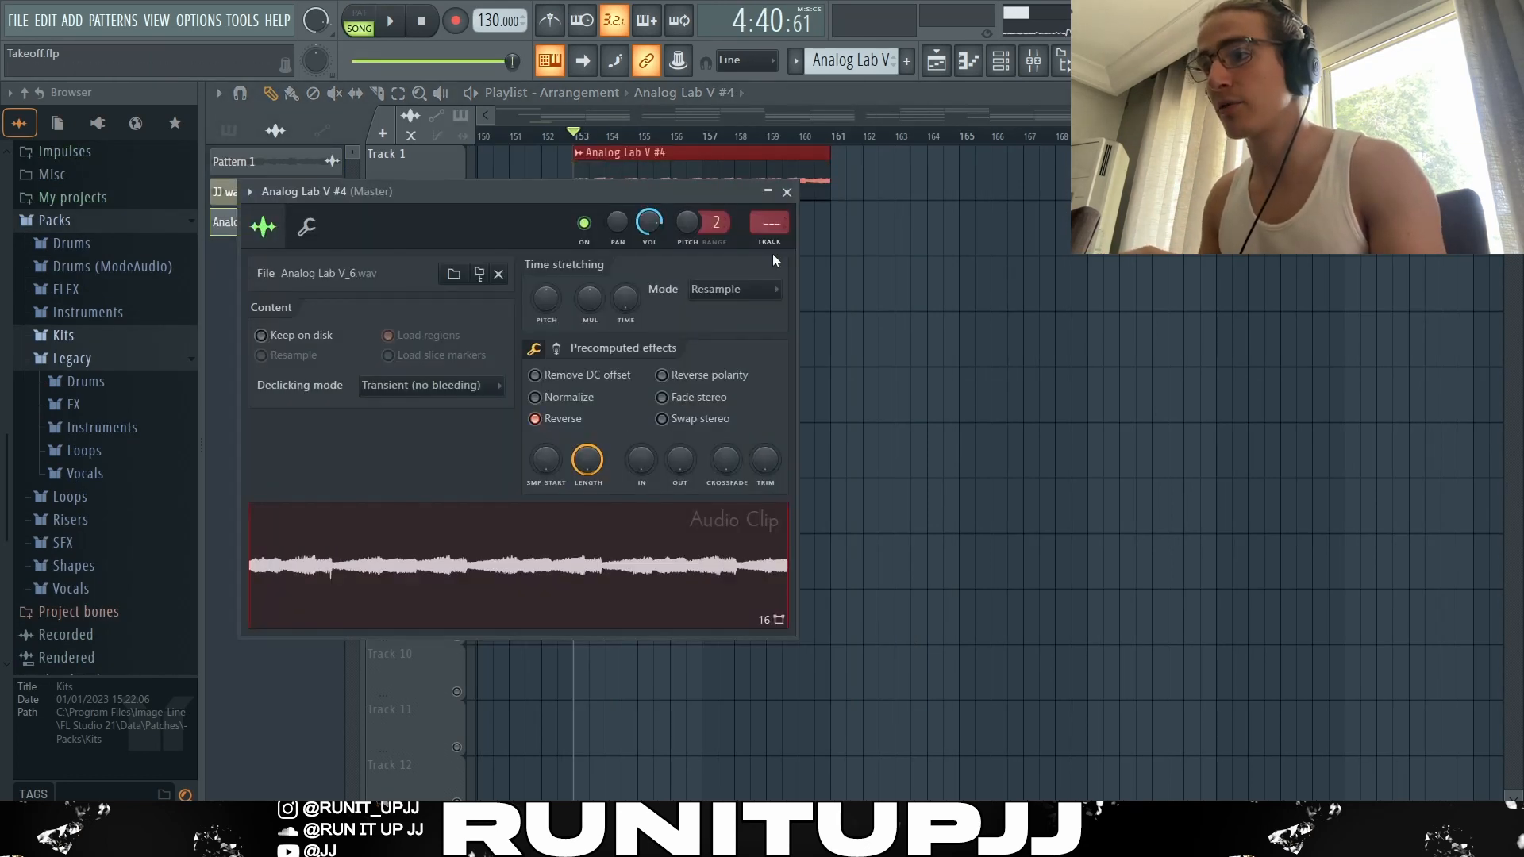
{"action": "left_click", "coordinate": [786, 192]}
Chop the end of the Pattern 1 audio clip on Track 1 from bar 159 into short pieces, using a length of 8 steps
{"action": "scroll", "coordinate": [880, 239], "scroll_direction": "up", "scroll_amount": 5}
{"action": "key", "text": "ctrl+d"}
{"action": "key", "text": "t"}
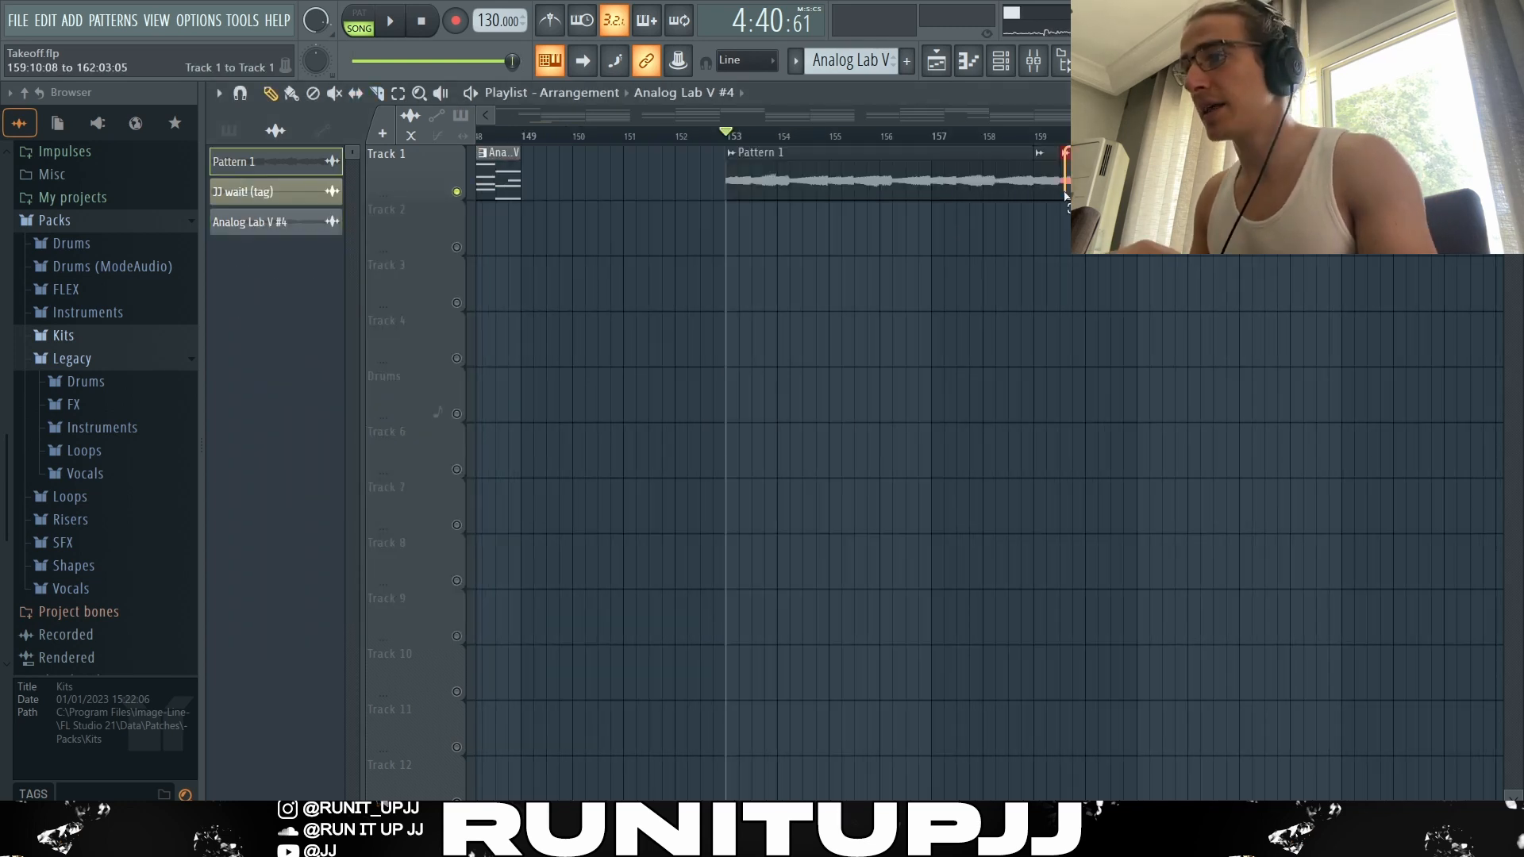
{"action": "left_click_drag", "start_coordinate": [1067, 208], "coordinate": [1051, 202]}
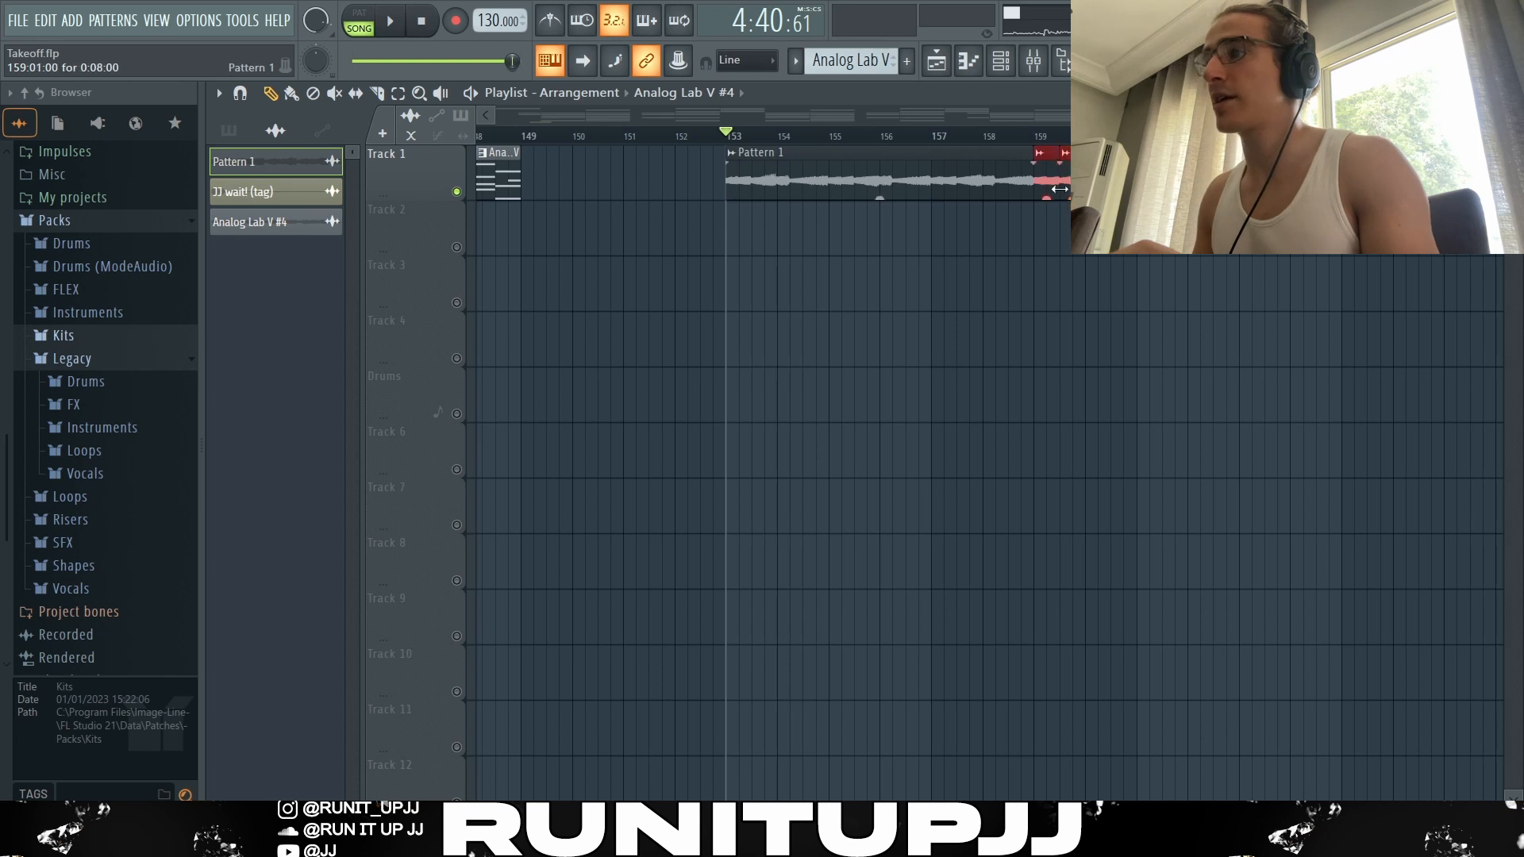
{"action": "scroll", "coordinate": [1109, 187], "scroll_direction": "up", "scroll_amount": 4}
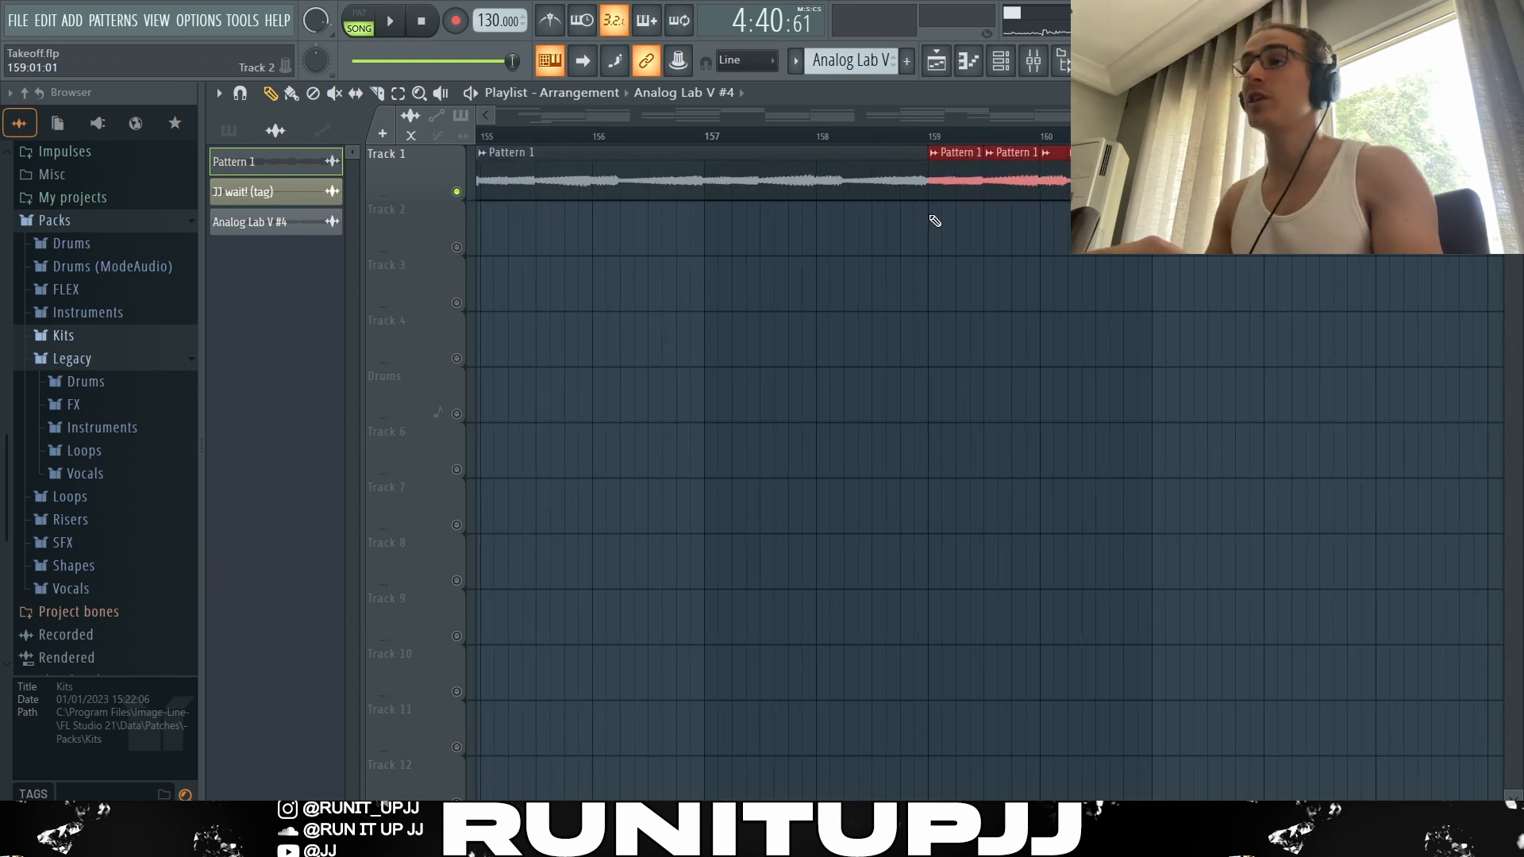
Select the chopped Pattern 1 pieces, duplicate them three times along Track 1 and play back the loop
{"action": "scroll", "coordinate": [1032, 234], "scroll_direction": "down", "scroll_amount": 3}
{"action": "left_click_drag", "start_coordinate": [1095, 198], "coordinate": [806, 253]}
{"action": "key", "text": "ctrl+b"}
{"action": "key", "text": "ctrl+b"}
{"action": "key", "text": "ctrl+b"}
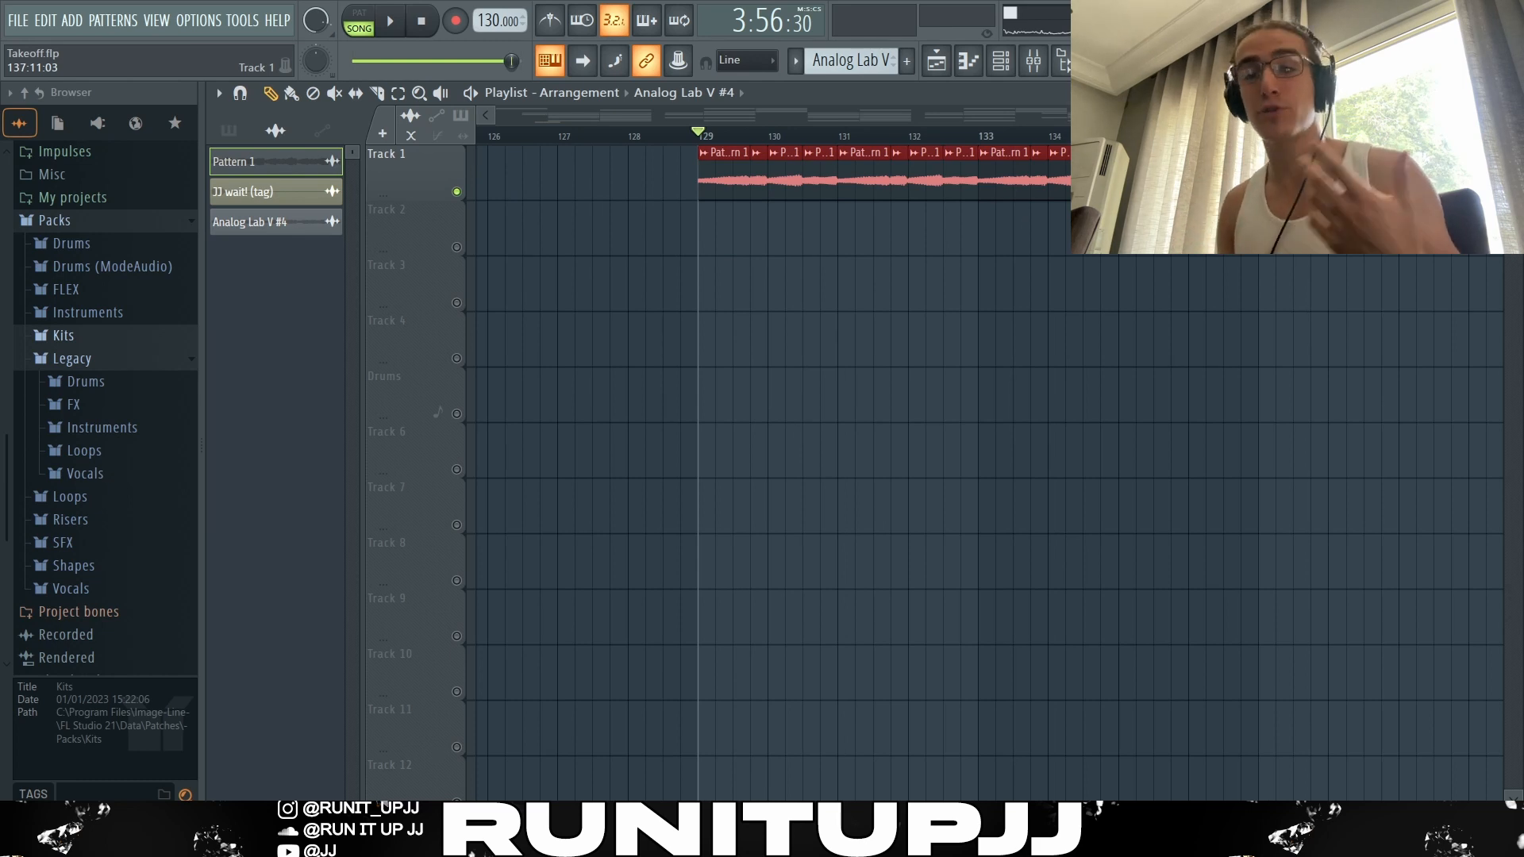
{"action": "key", "text": "space"}
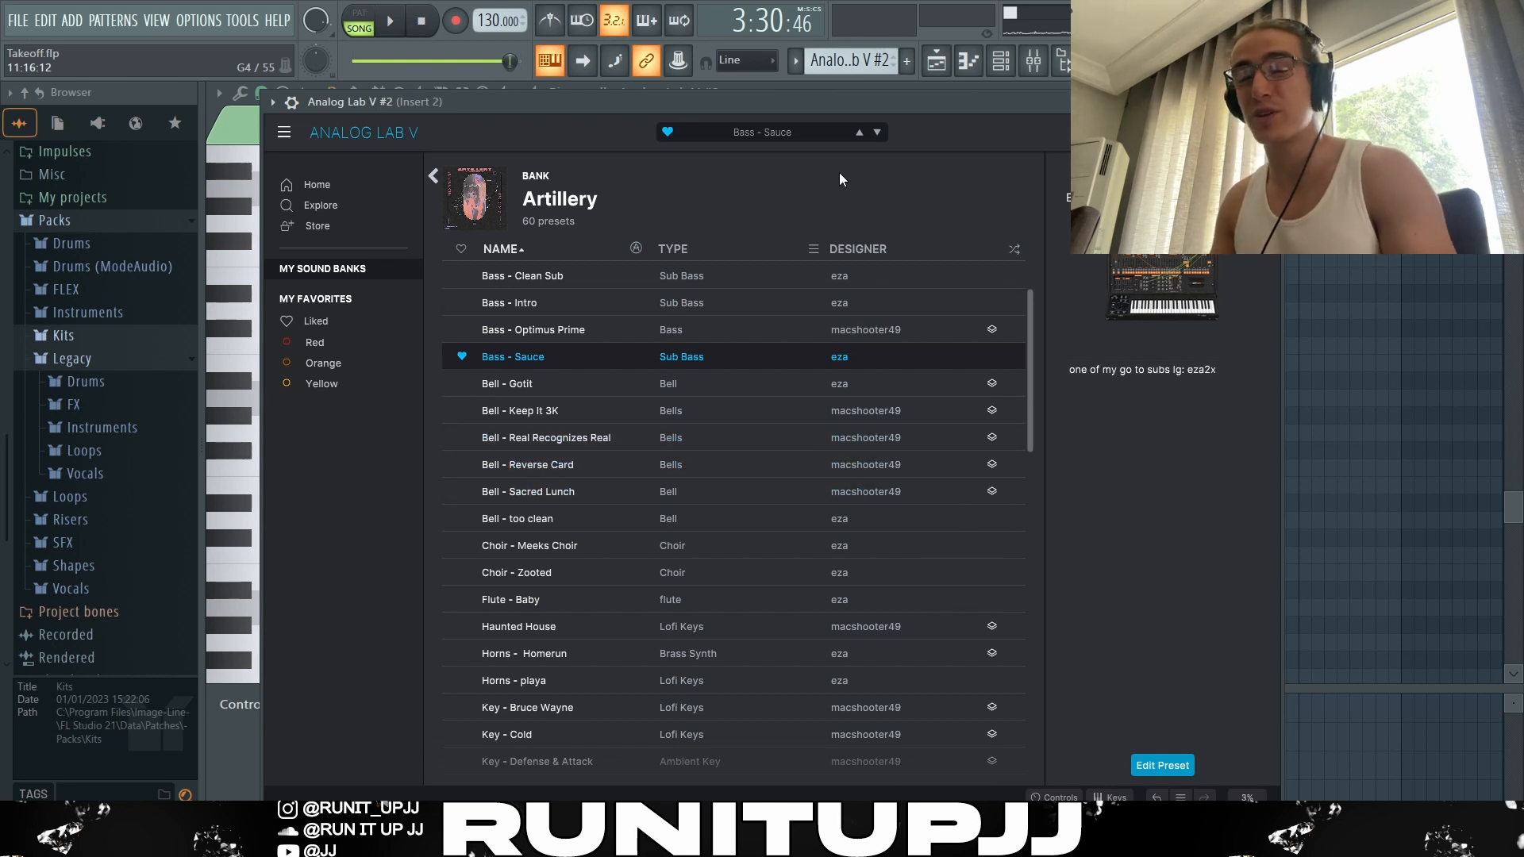
Close the Analog Lab V #2 instrument and play through its bass pattern in the piano roll
{"action": "left_click", "coordinate": [1269, 102]}
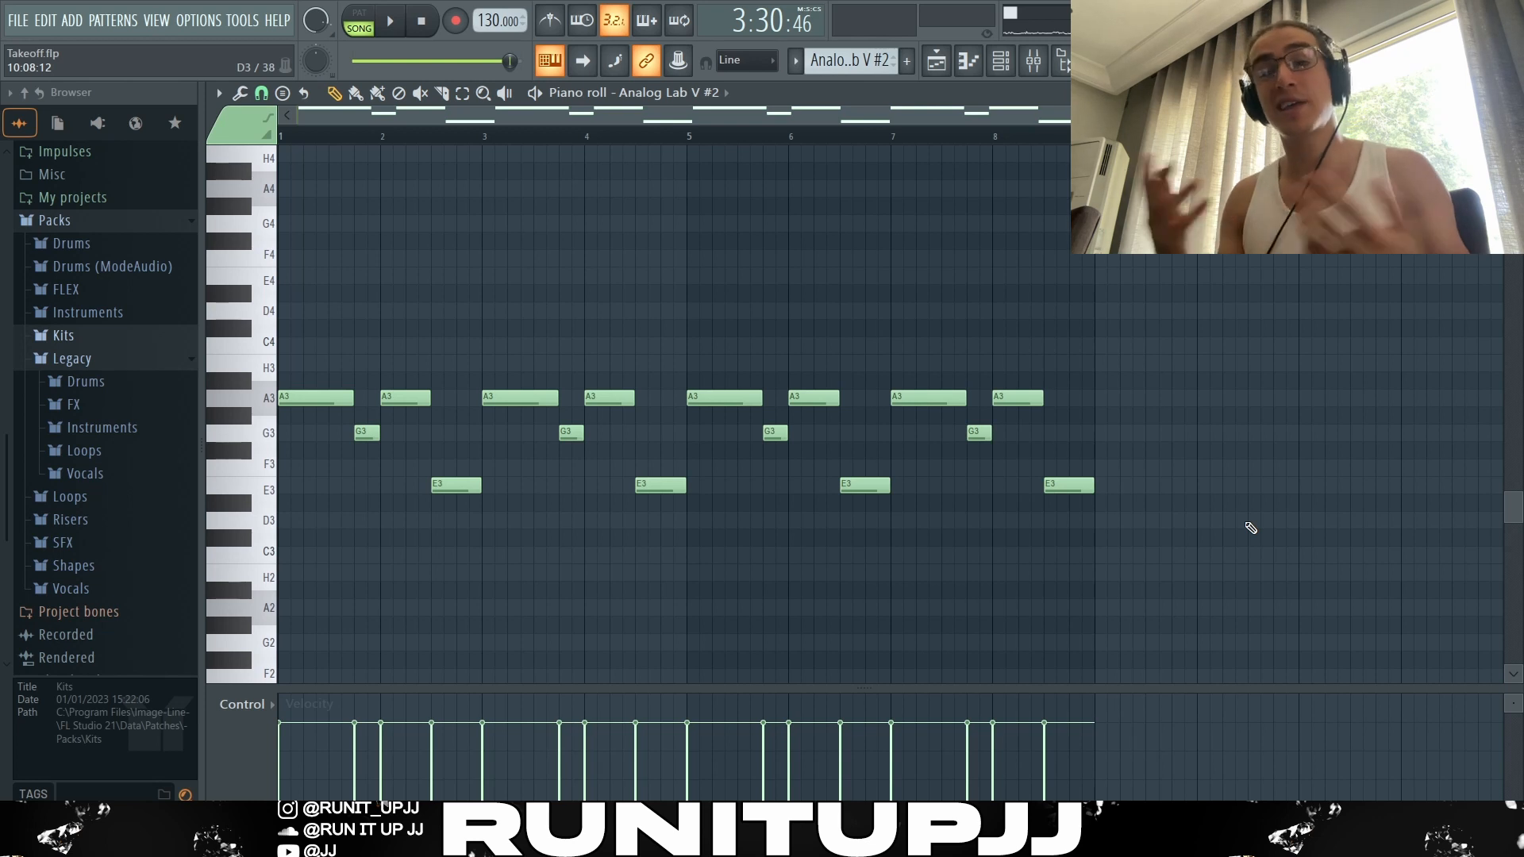
{"action": "key", "text": "space"}
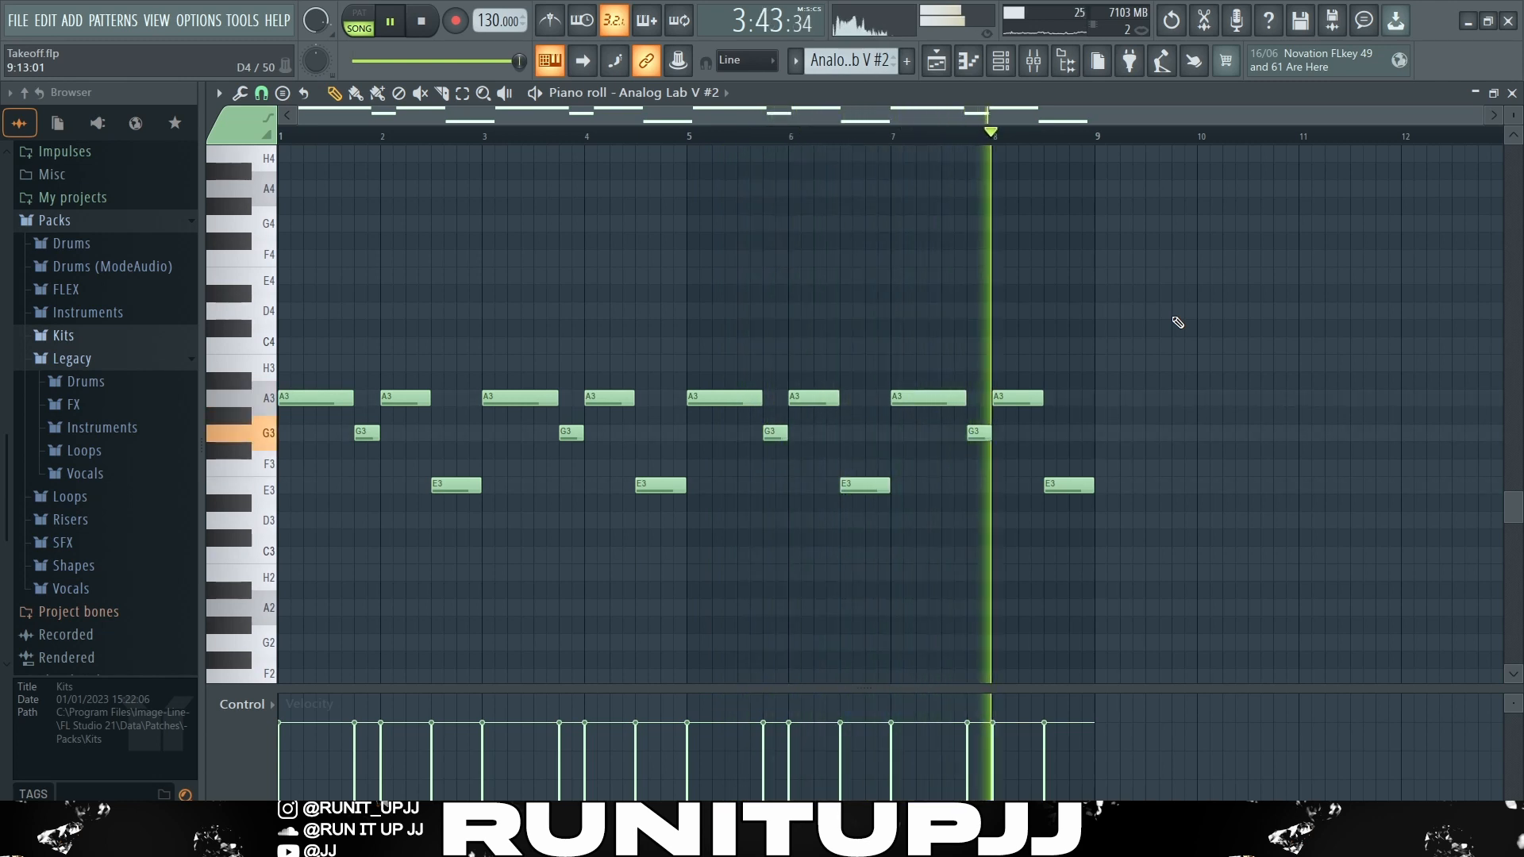
{"action": "key", "text": "space"}
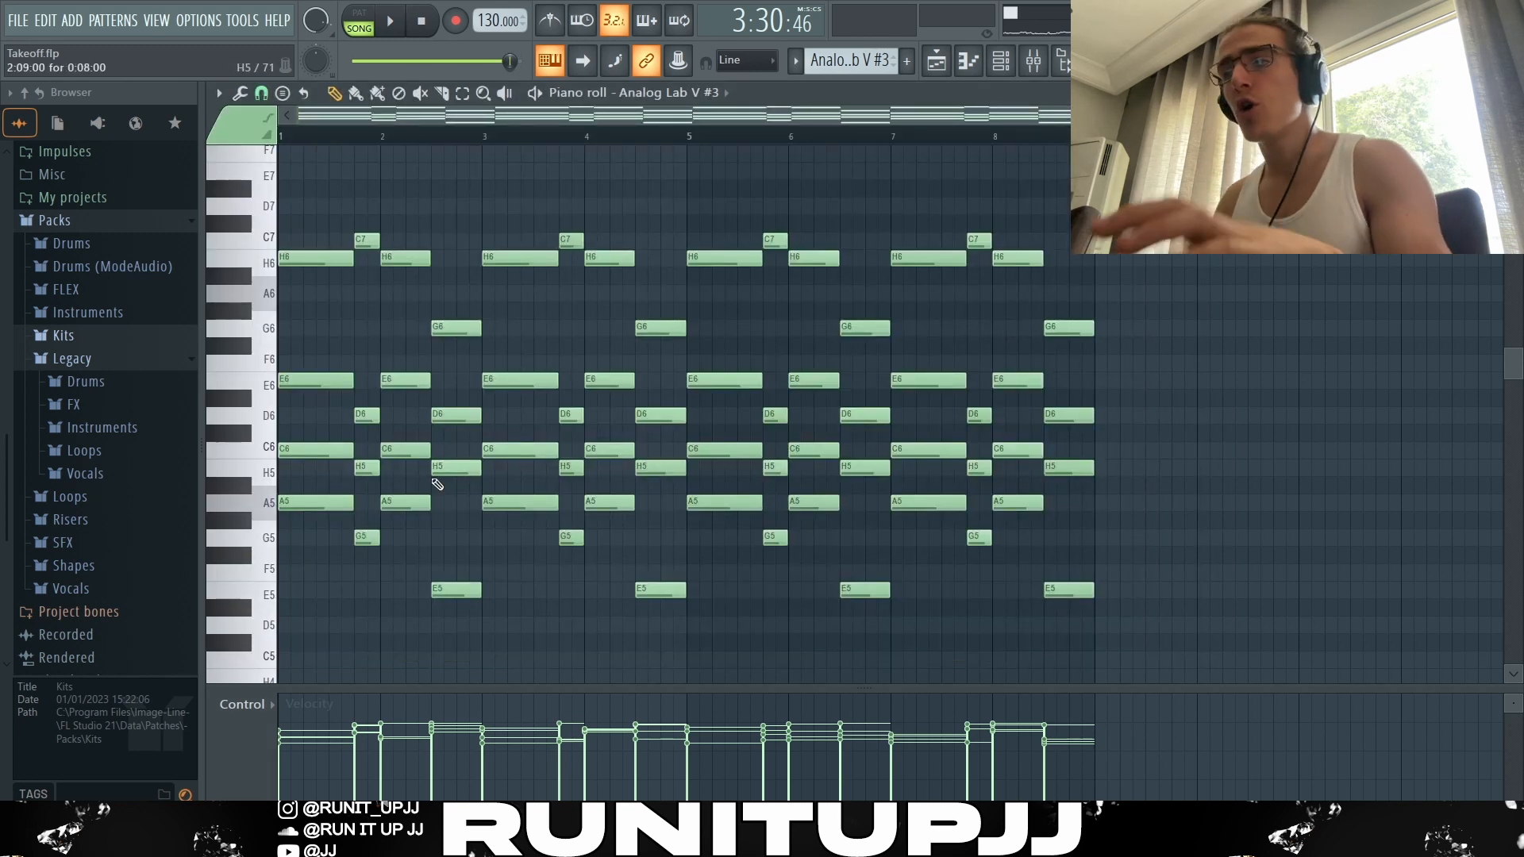
Point out the first two C6 notes of the Analog Lab V #3 chords and play through the pattern
{"action": "left_click", "coordinate": [300, 449]}
{"action": "left_click", "coordinate": [384, 451]}
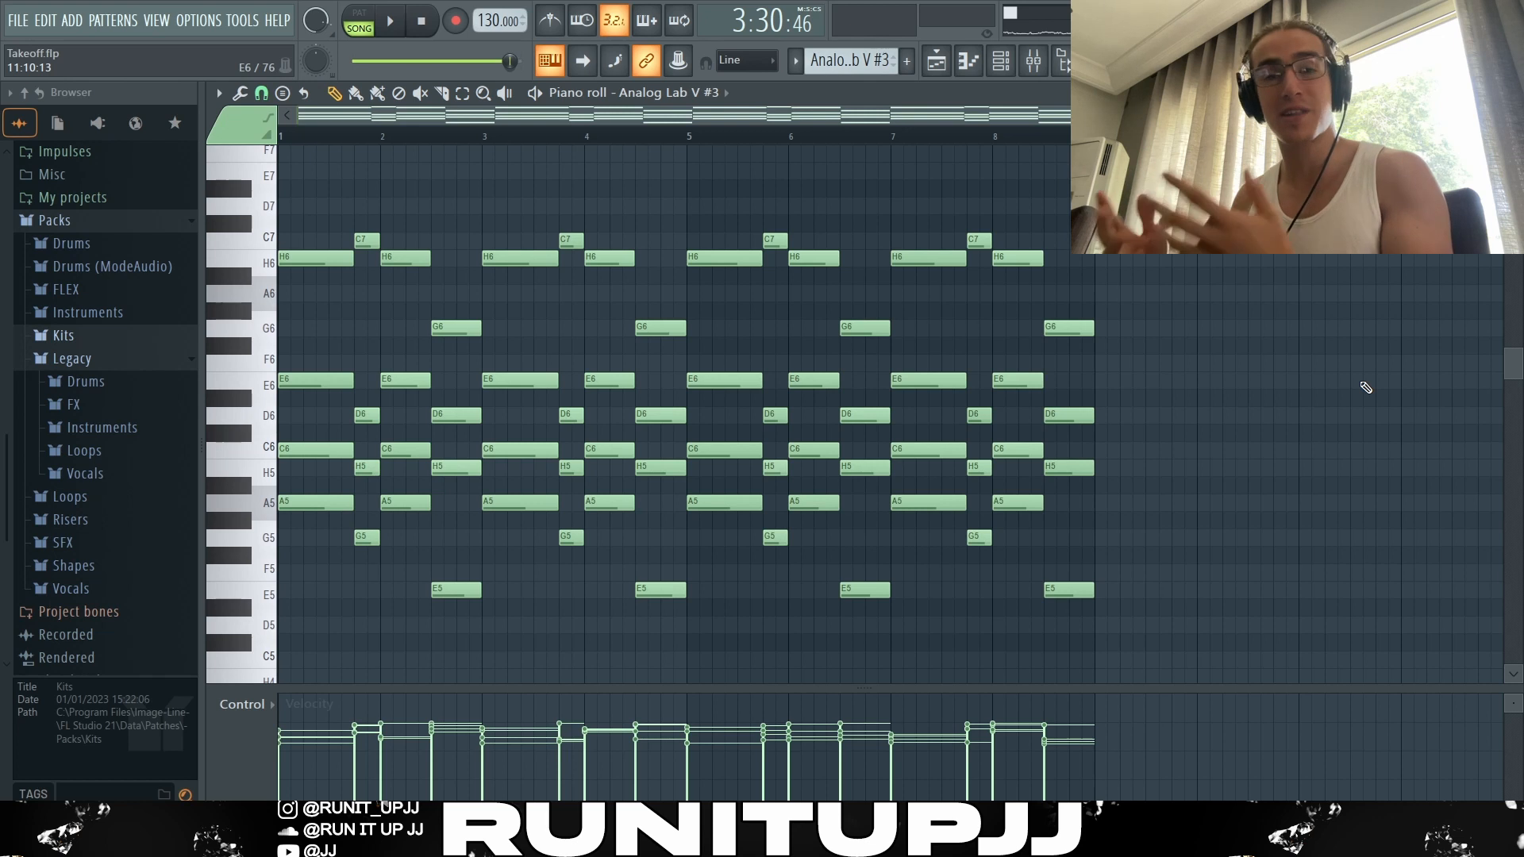
{"action": "key", "text": "space"}
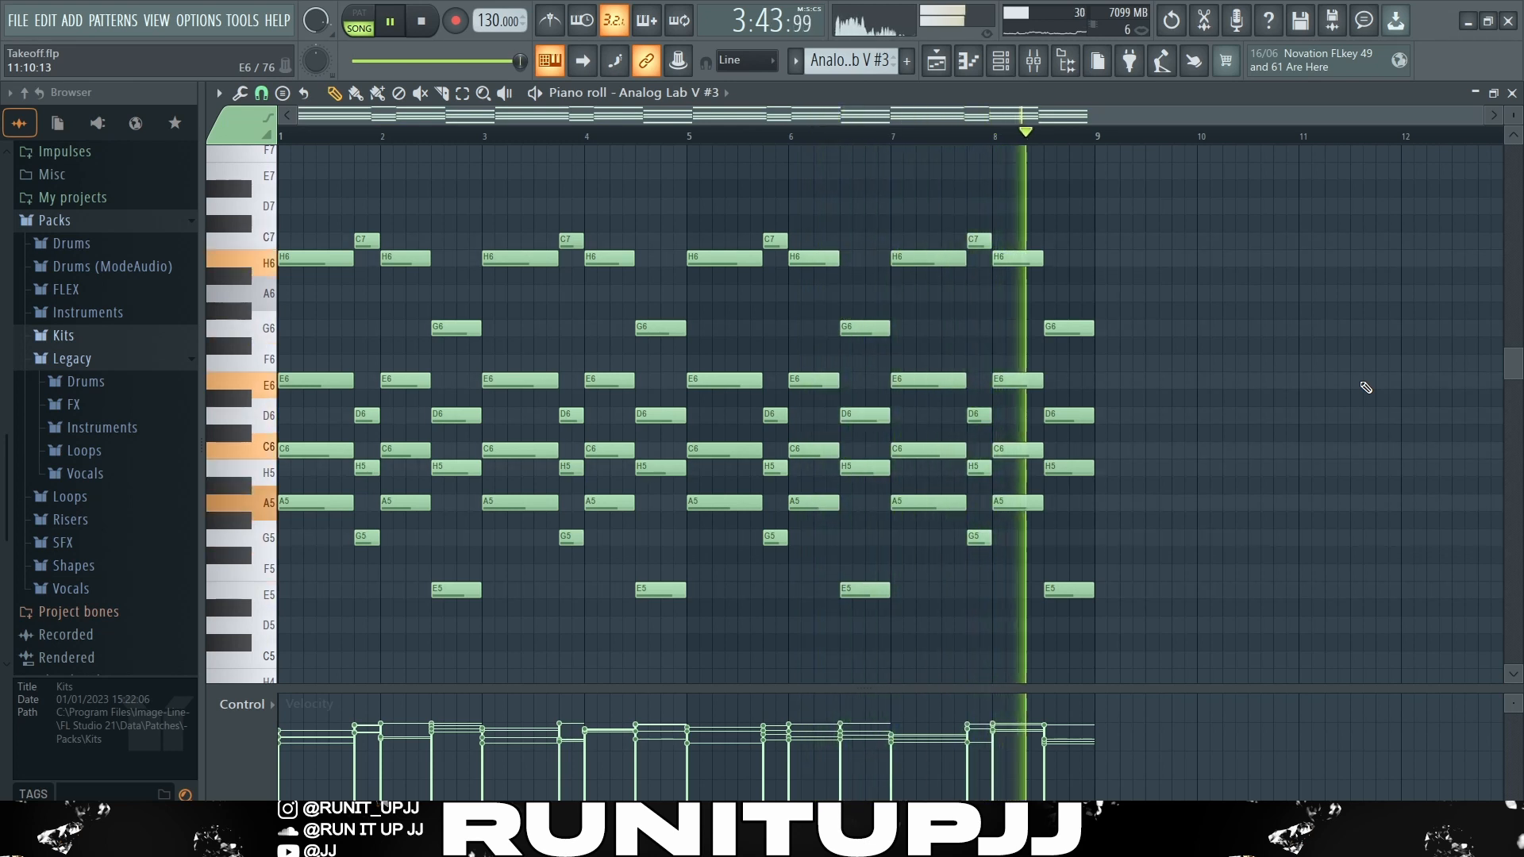
{"action": "key", "text": "space"}
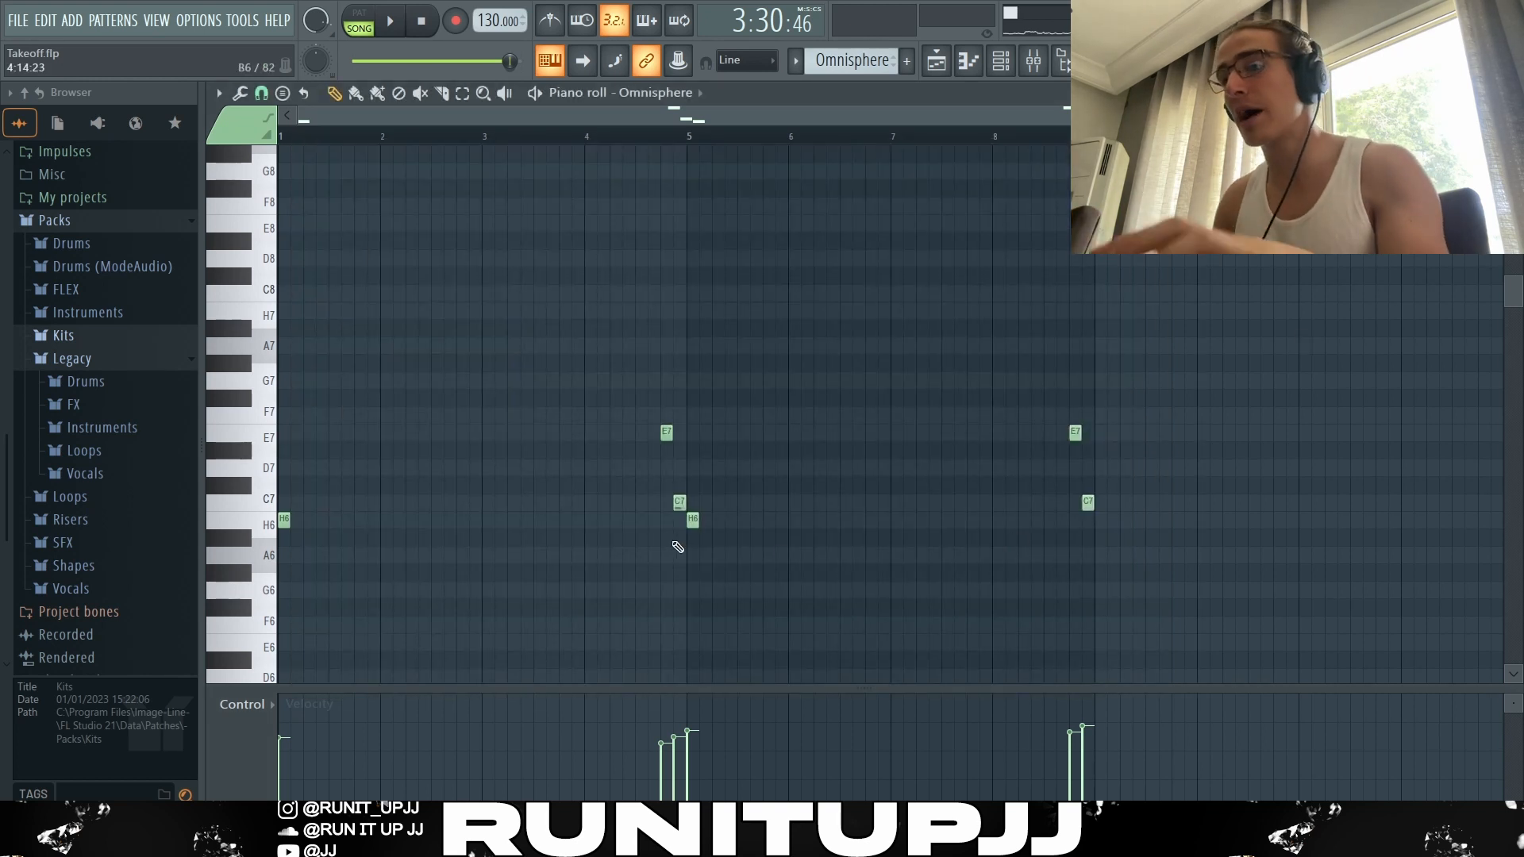
Highlight the opening H6 note and the E7, C7 and H6 run around bar 5 in the Omnisphere pattern
{"action": "left_click_drag", "start_coordinate": [346, 569], "coordinate": [279, 481]}
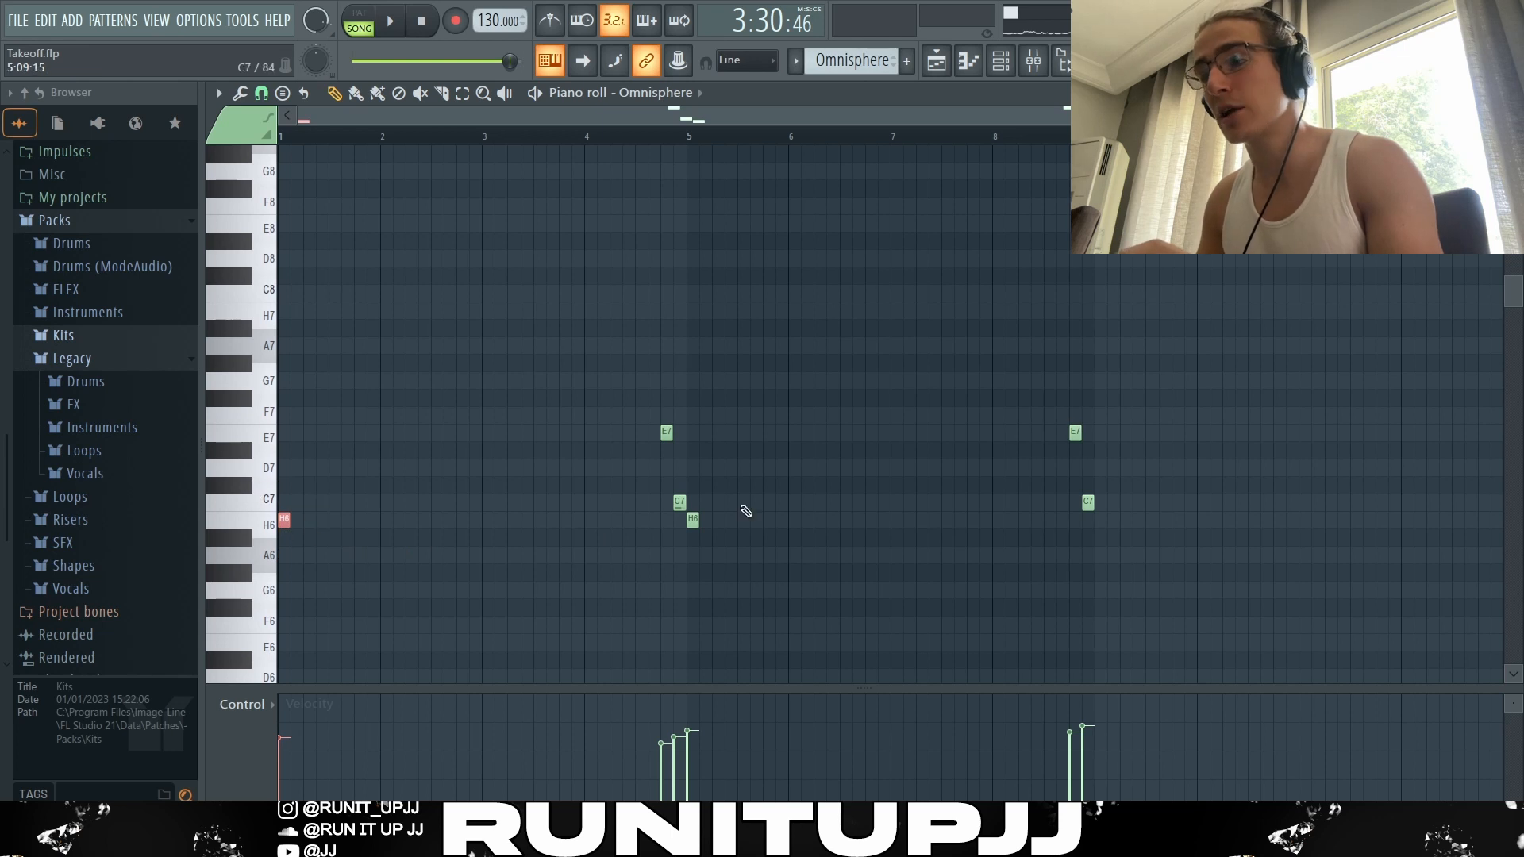
{"action": "left_click_drag", "start_coordinate": [625, 409], "coordinate": [699, 508]}
{"action": "left_click_drag", "start_coordinate": [719, 546], "coordinate": [672, 513]}
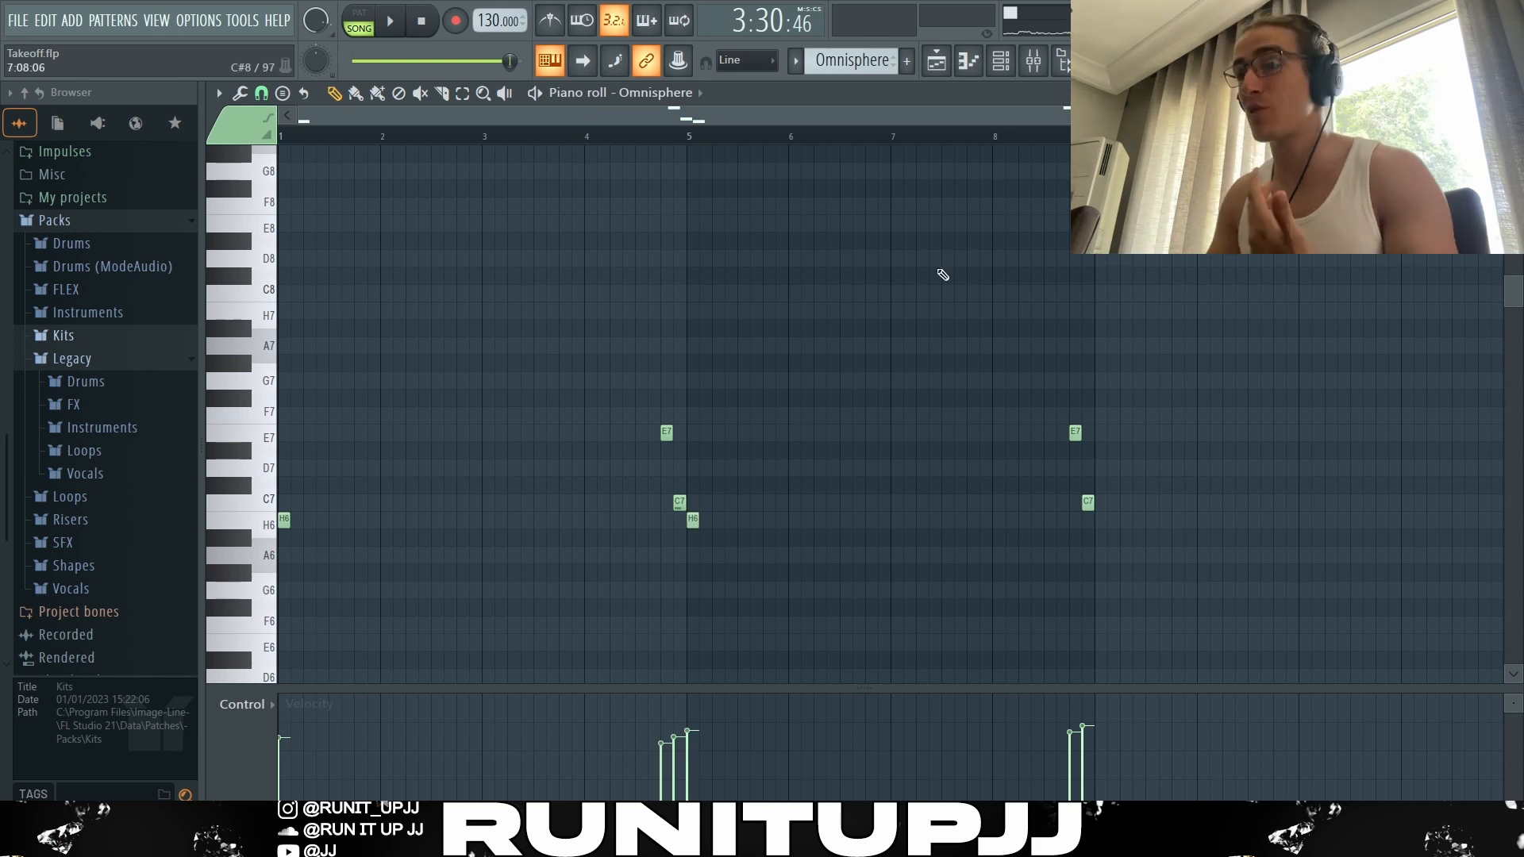
{"action": "left_click_drag", "start_coordinate": [691, 141], "coordinate": [280, 142]}
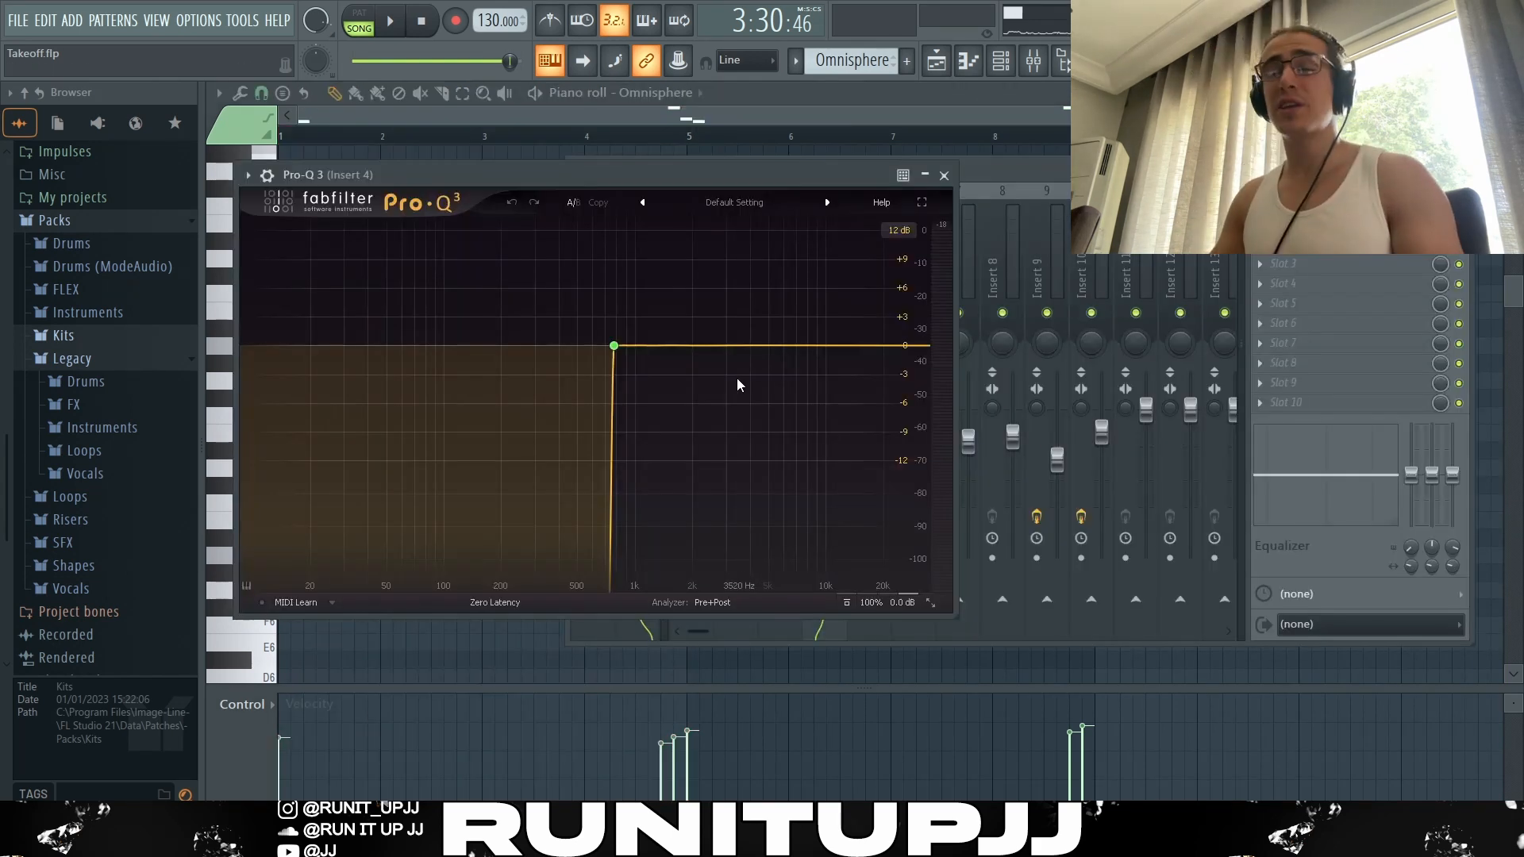
Review the Pro-Q 3 and ValhallaVintageVerb settings on Insert 4 and play the four-track melody arrangement
{"action": "mouse_move", "coordinate": [600, 431]}
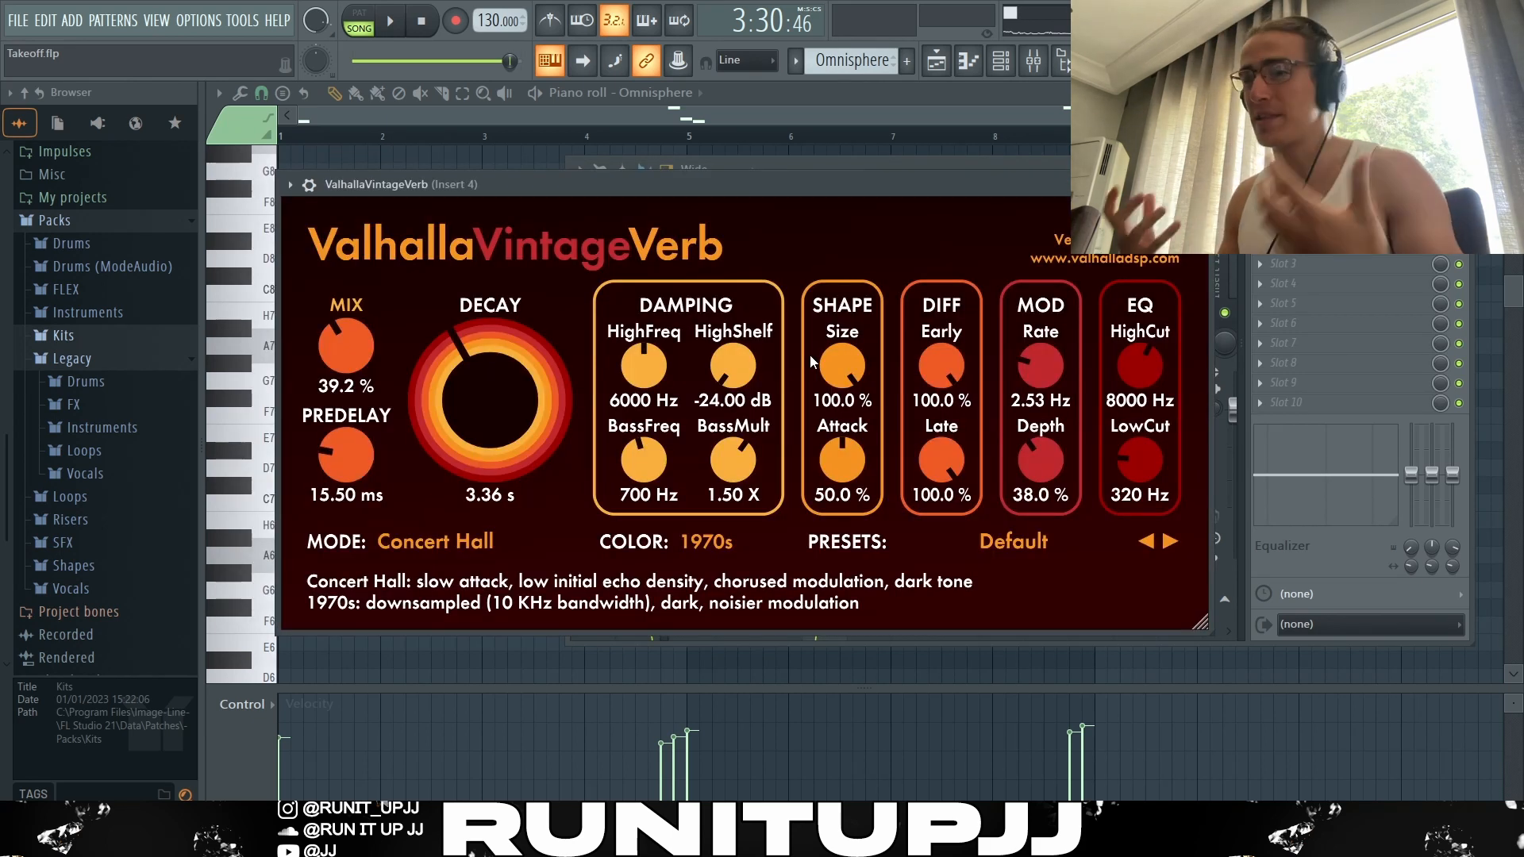
{"action": "key", "text": "Escape"}
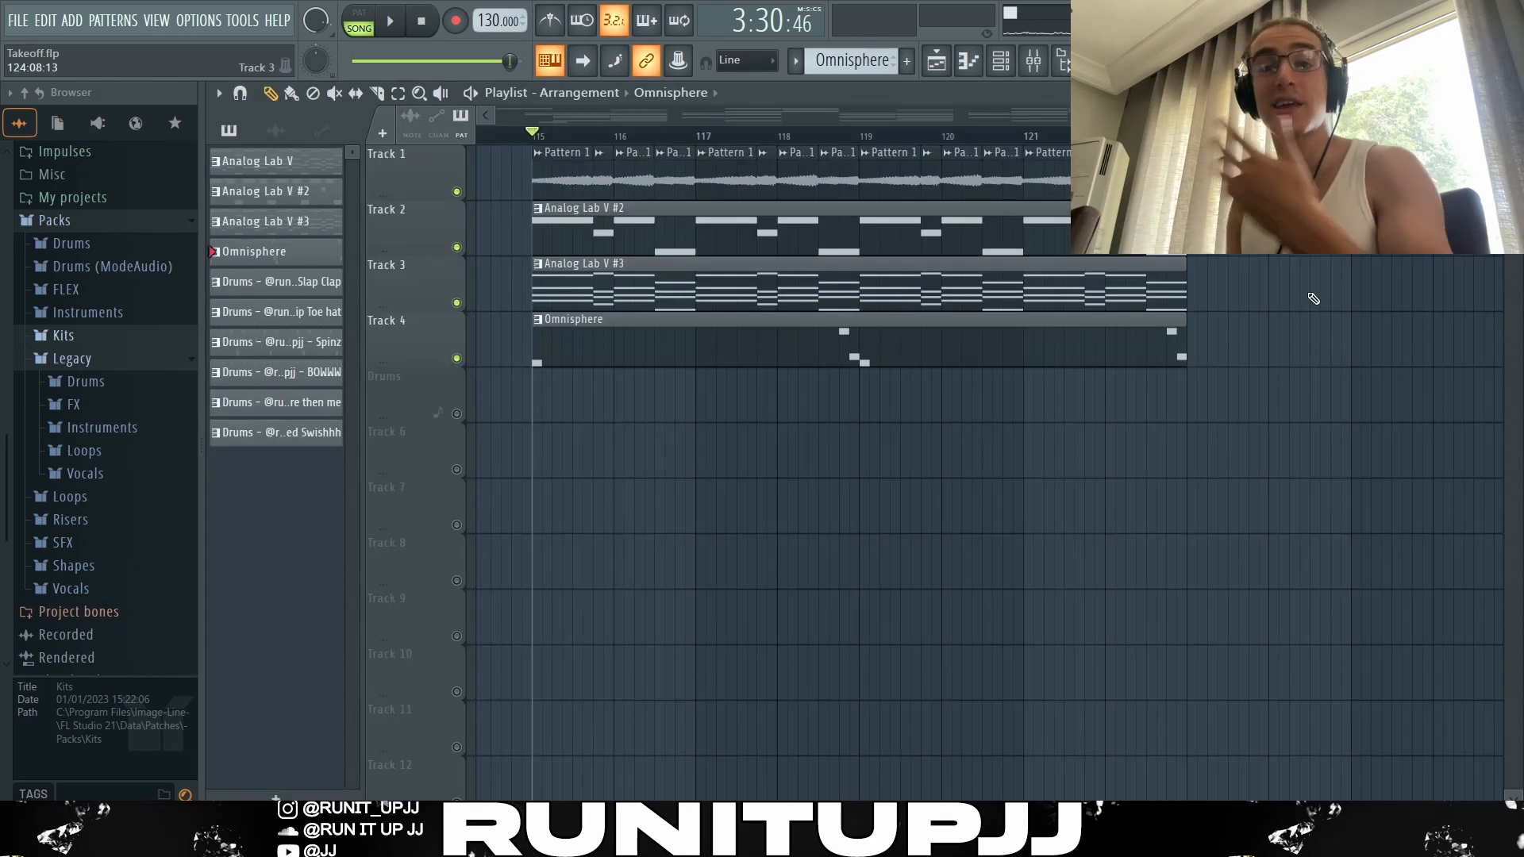
{"action": "key", "text": "space"}
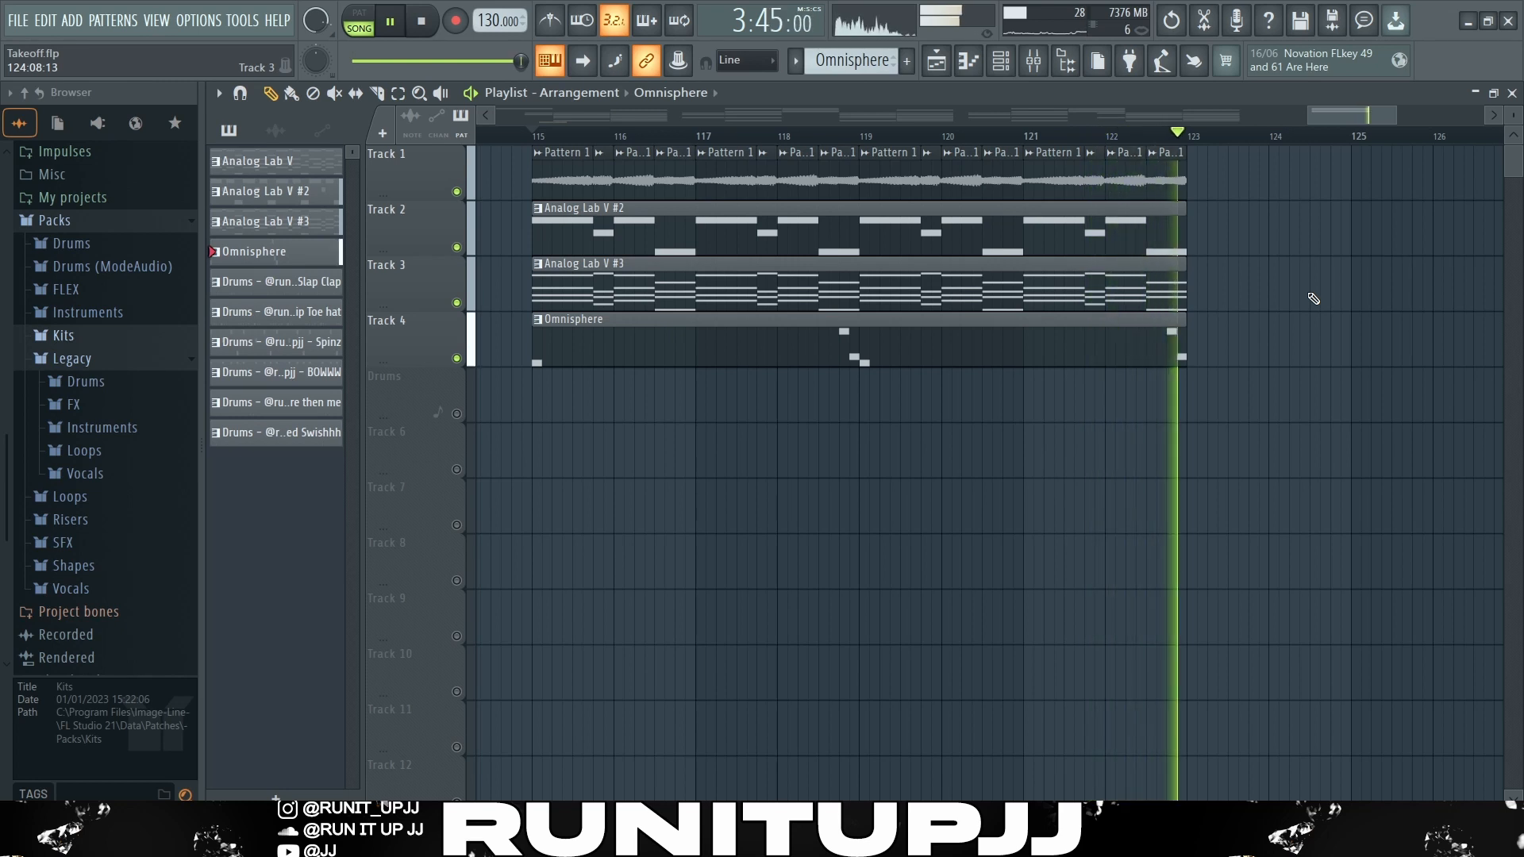
{"action": "key", "text": "space"}
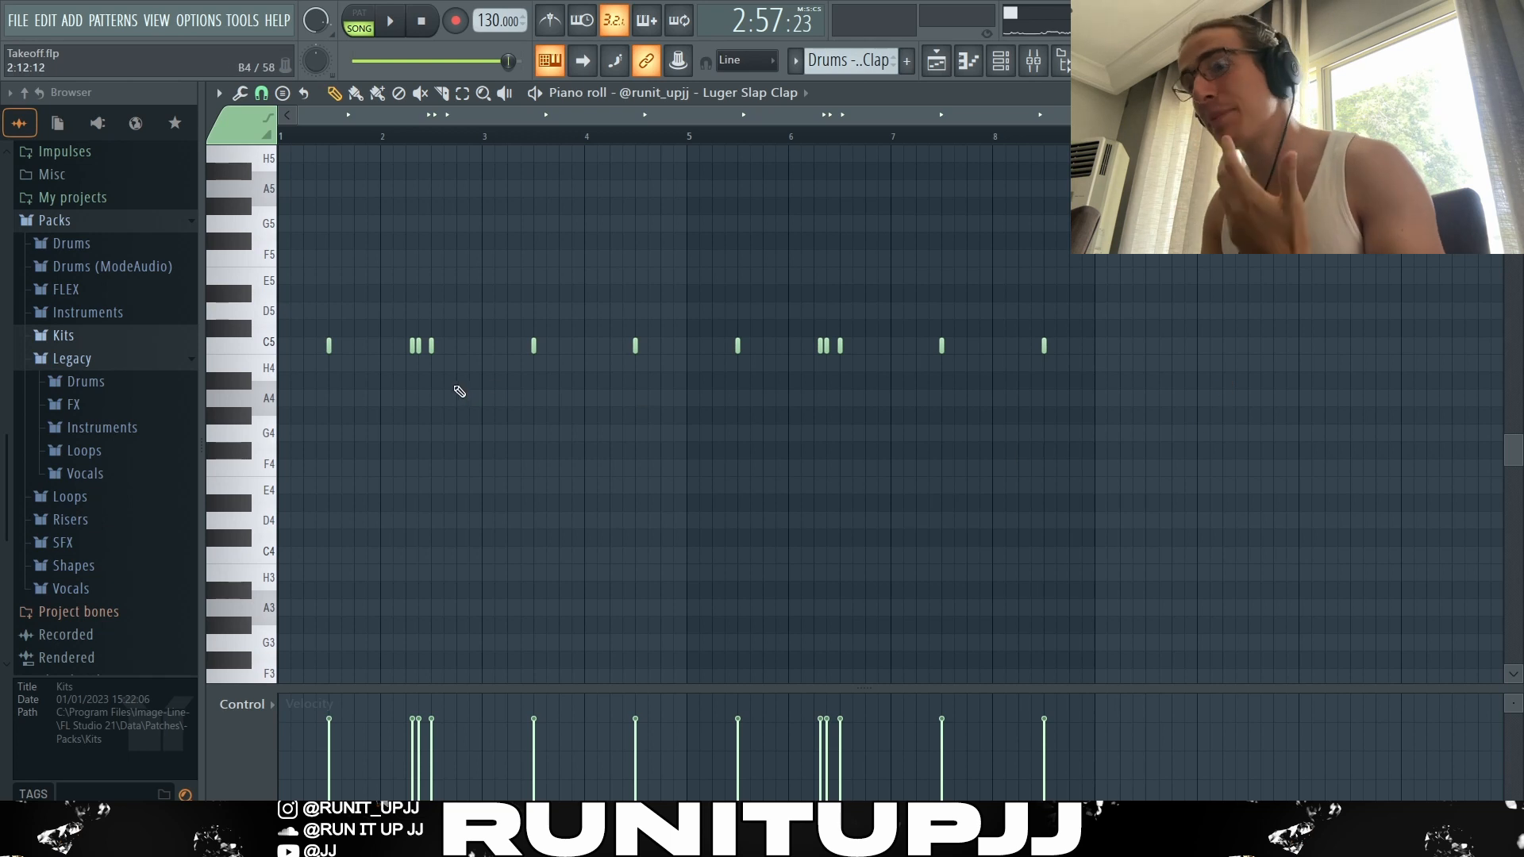
Highlight the quick double claps in bars 2 and 6 of the Luger Slap Clap pattern
{"action": "left_click_drag", "start_coordinate": [402, 341], "coordinate": [424, 355]}
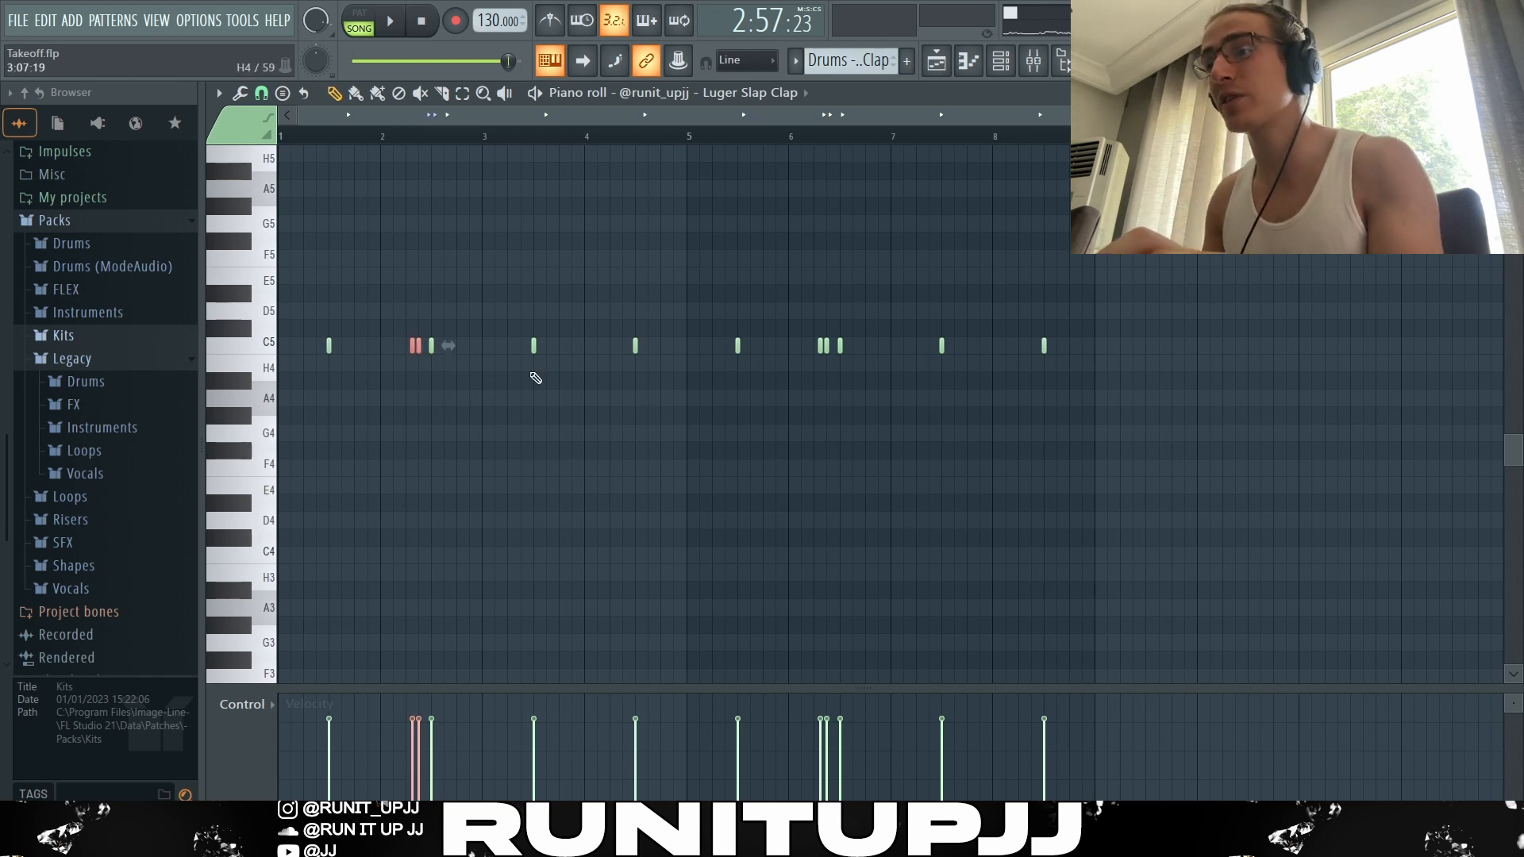
{"action": "left_click_drag", "start_coordinate": [827, 355], "coordinate": [830, 357]}
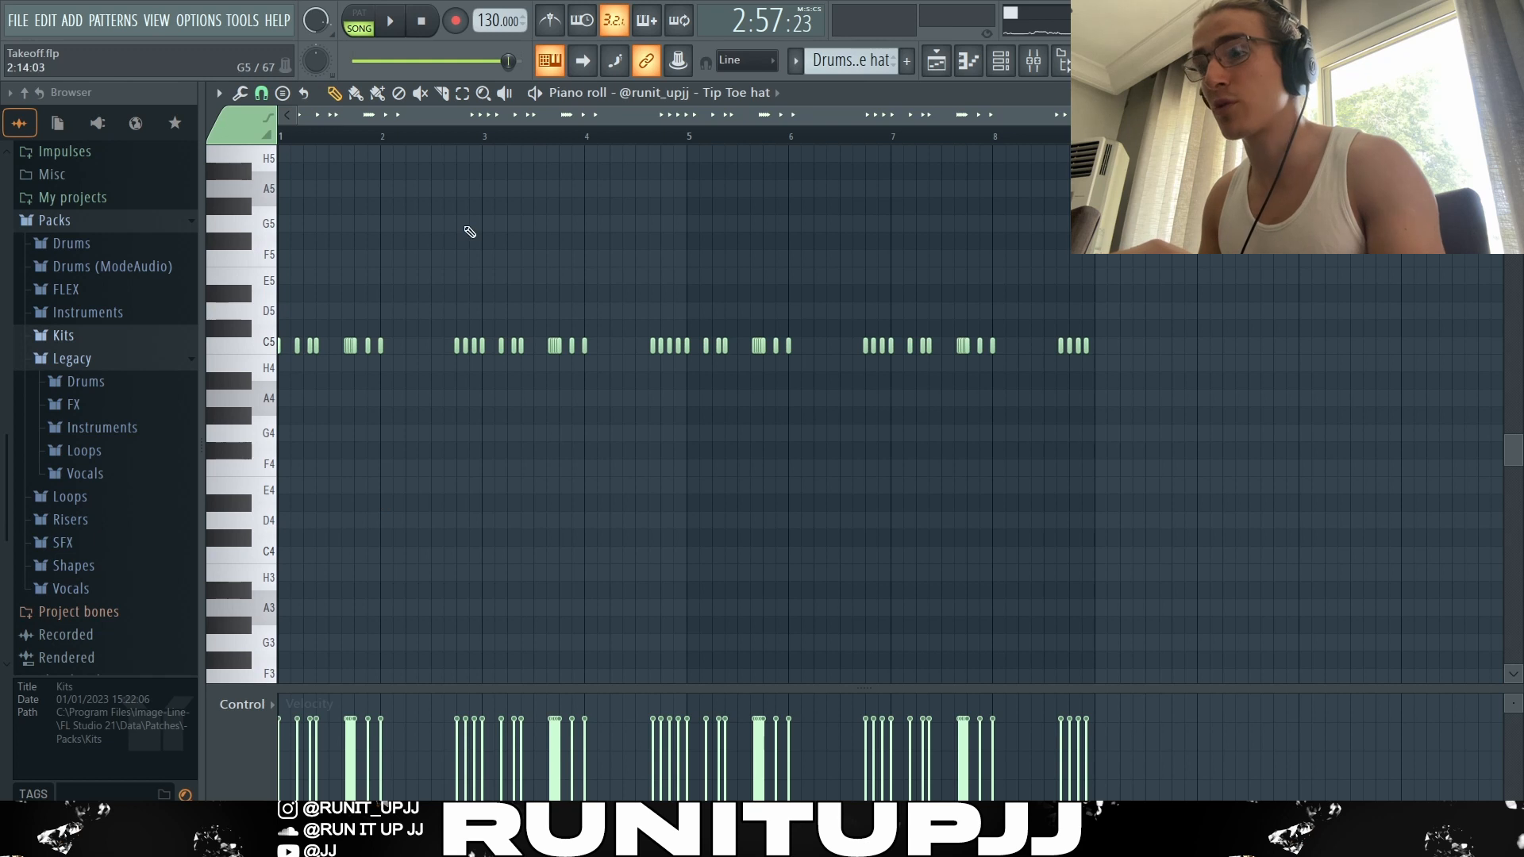
Select the first two bars of the Tip Toe hat pattern, set the snap to 1/3 step and highlight the roll before bar 2
{"action": "left_click_drag", "start_coordinate": [485, 141], "coordinate": [281, 139]}
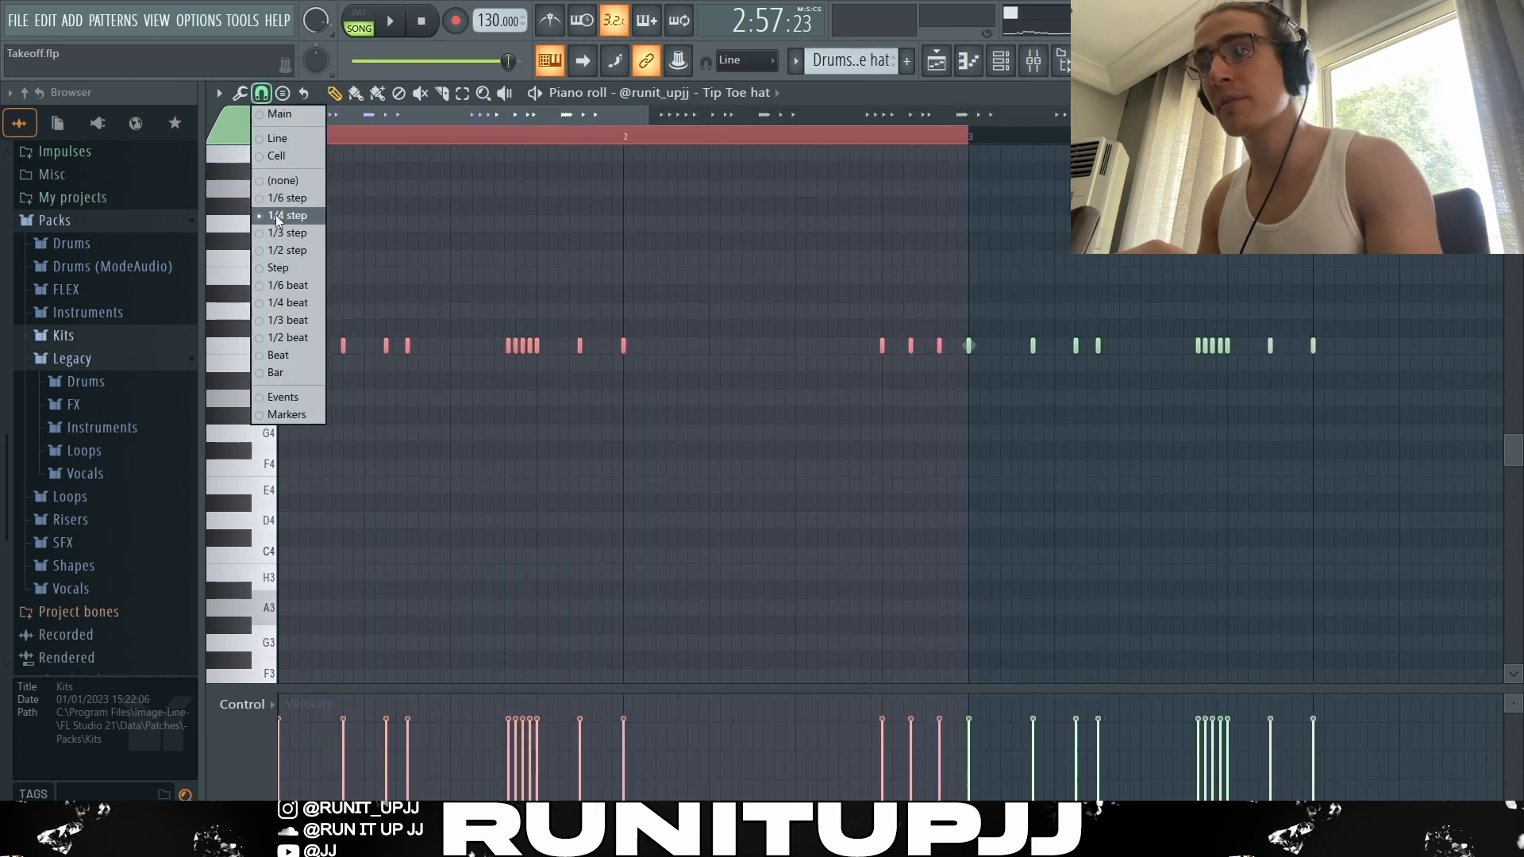
{"action": "left_click", "coordinate": [278, 221]}
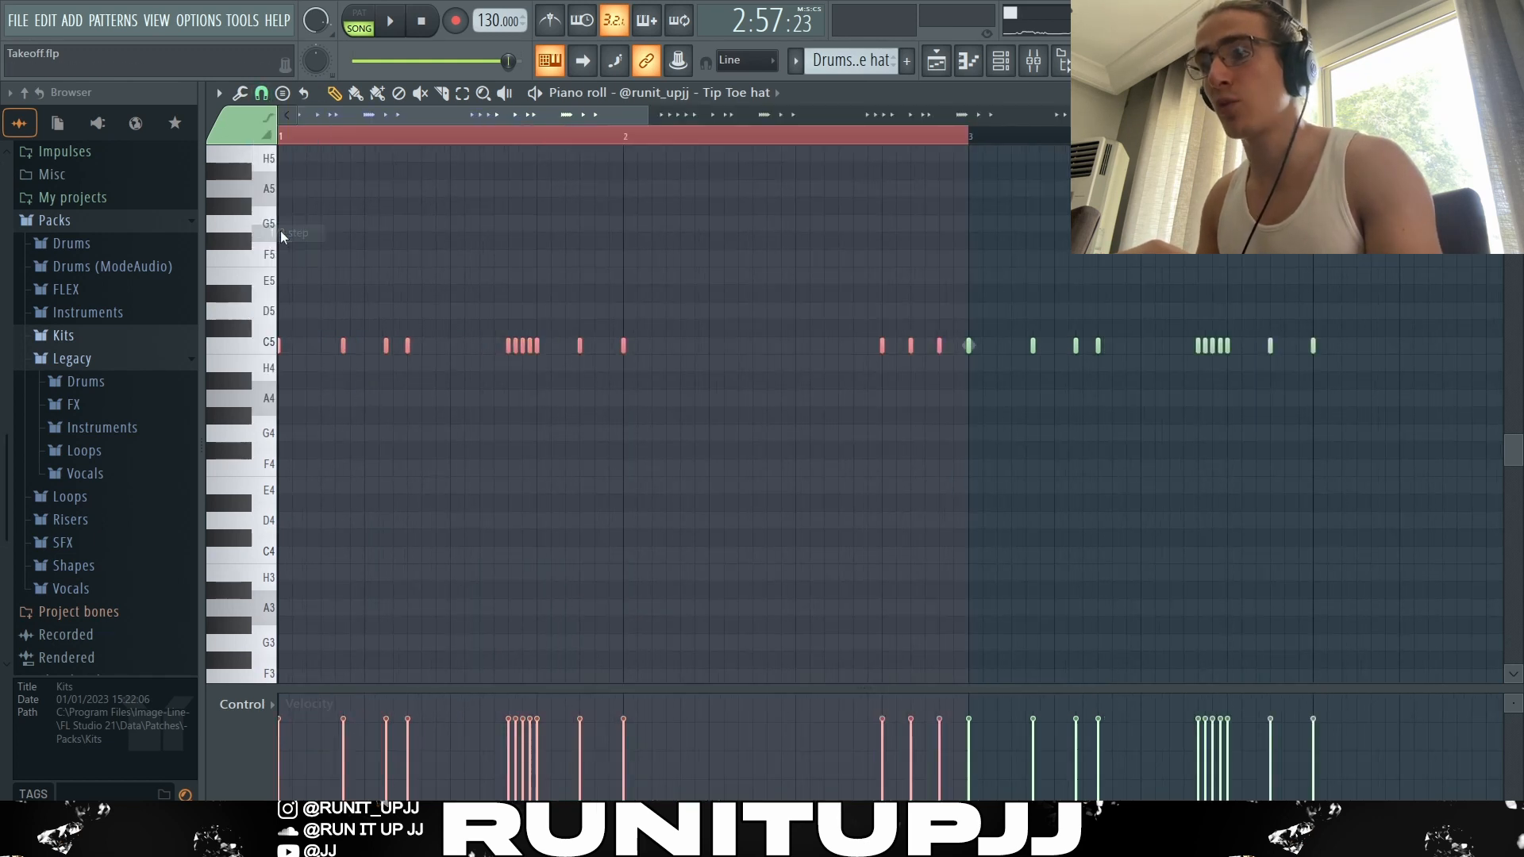
{"action": "scroll", "coordinate": [288, 407], "scroll_direction": "up", "scroll_amount": 2}
{"action": "scroll", "coordinate": [661, 476], "scroll_direction": "up", "scroll_amount": 3}
{"action": "left_click_drag", "start_coordinate": [516, 321], "coordinate": [707, 353]}
{"action": "scroll", "coordinate": [655, 435], "scroll_direction": "down", "scroll_amount": 4}
Check the snap options and examine the hats leading into bar 3 and the individual hats in bar 1
{"action": "left_click", "coordinate": [283, 93]}
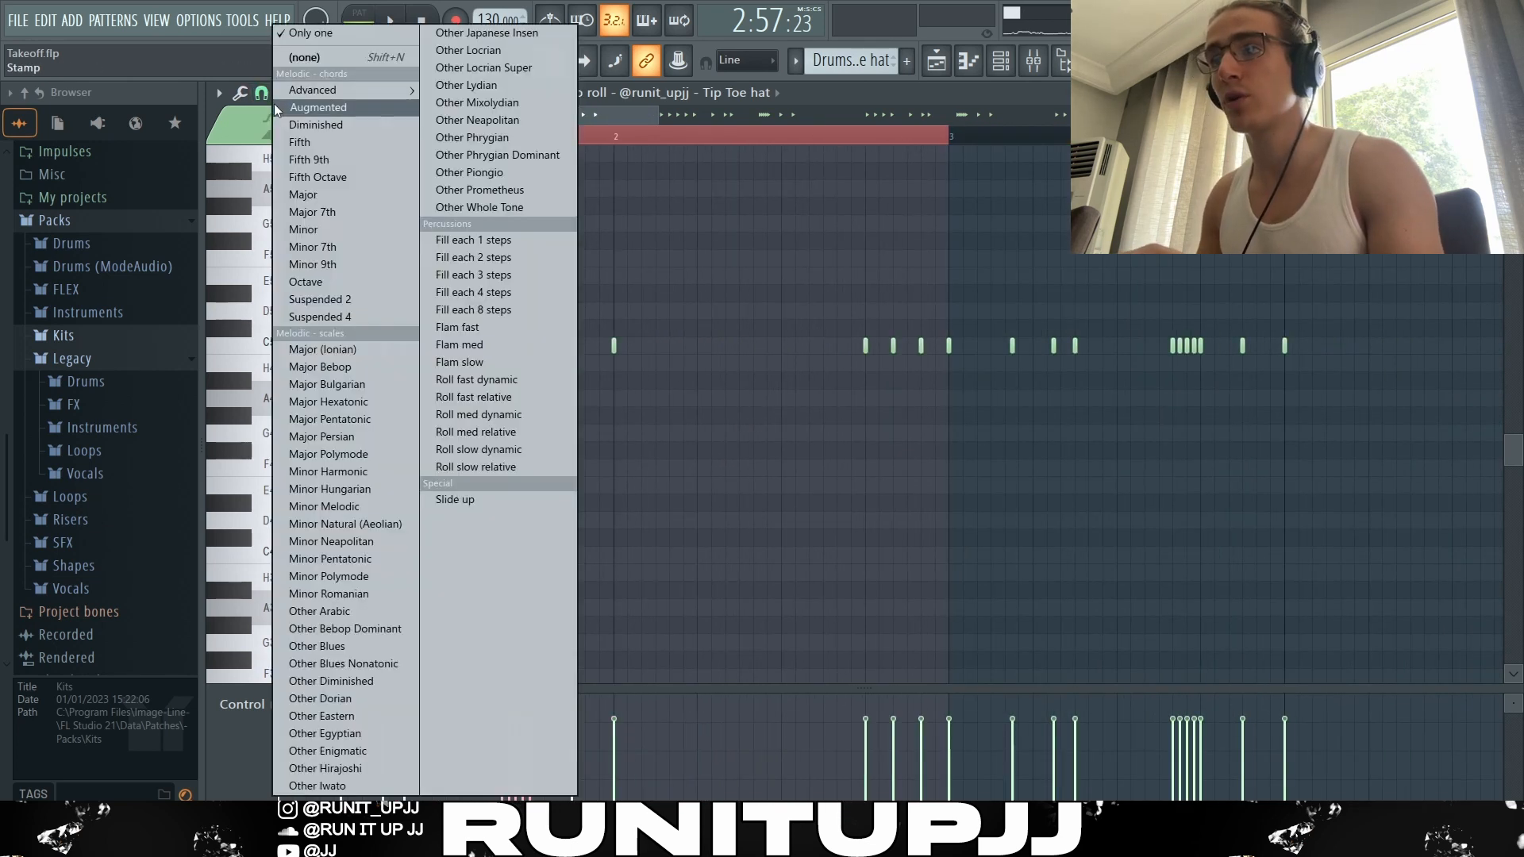
{"action": "left_click", "coordinate": [261, 93]}
{"action": "left_click", "coordinate": [519, 283], "text": "ctrl"}
{"action": "left_click_drag", "start_coordinate": [752, 304], "coordinate": [944, 388]}
{"action": "left_click", "coordinate": [412, 387], "text": "ctrl"}
{"action": "scroll", "coordinate": [334, 368], "scroll_direction": "up", "scroll_amount": 3}
{"action": "scroll", "coordinate": [402, 376], "scroll_direction": "up", "scroll_amount": 2}
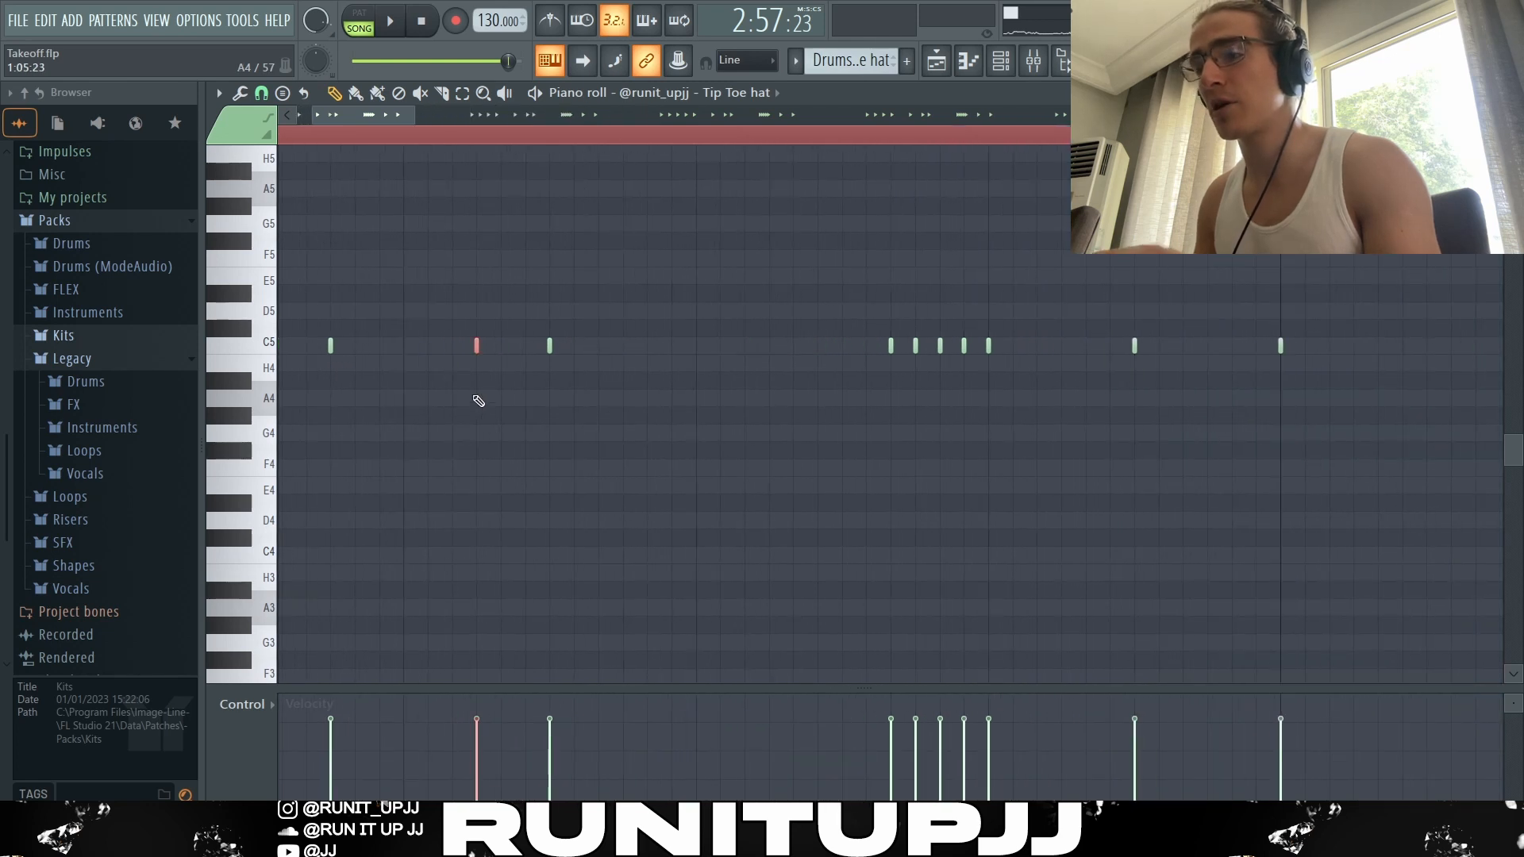
Compare the hat groups leading into bars 3 and 5, highlight the first four bars and play the hat pattern
{"action": "scroll", "coordinate": [477, 402], "scroll_direction": "down", "scroll_amount": 4}
{"action": "left_click_drag", "start_coordinate": [449, 346], "coordinate": [496, 369]}
{"action": "left_click_drag", "start_coordinate": [654, 340], "coordinate": [703, 366]}
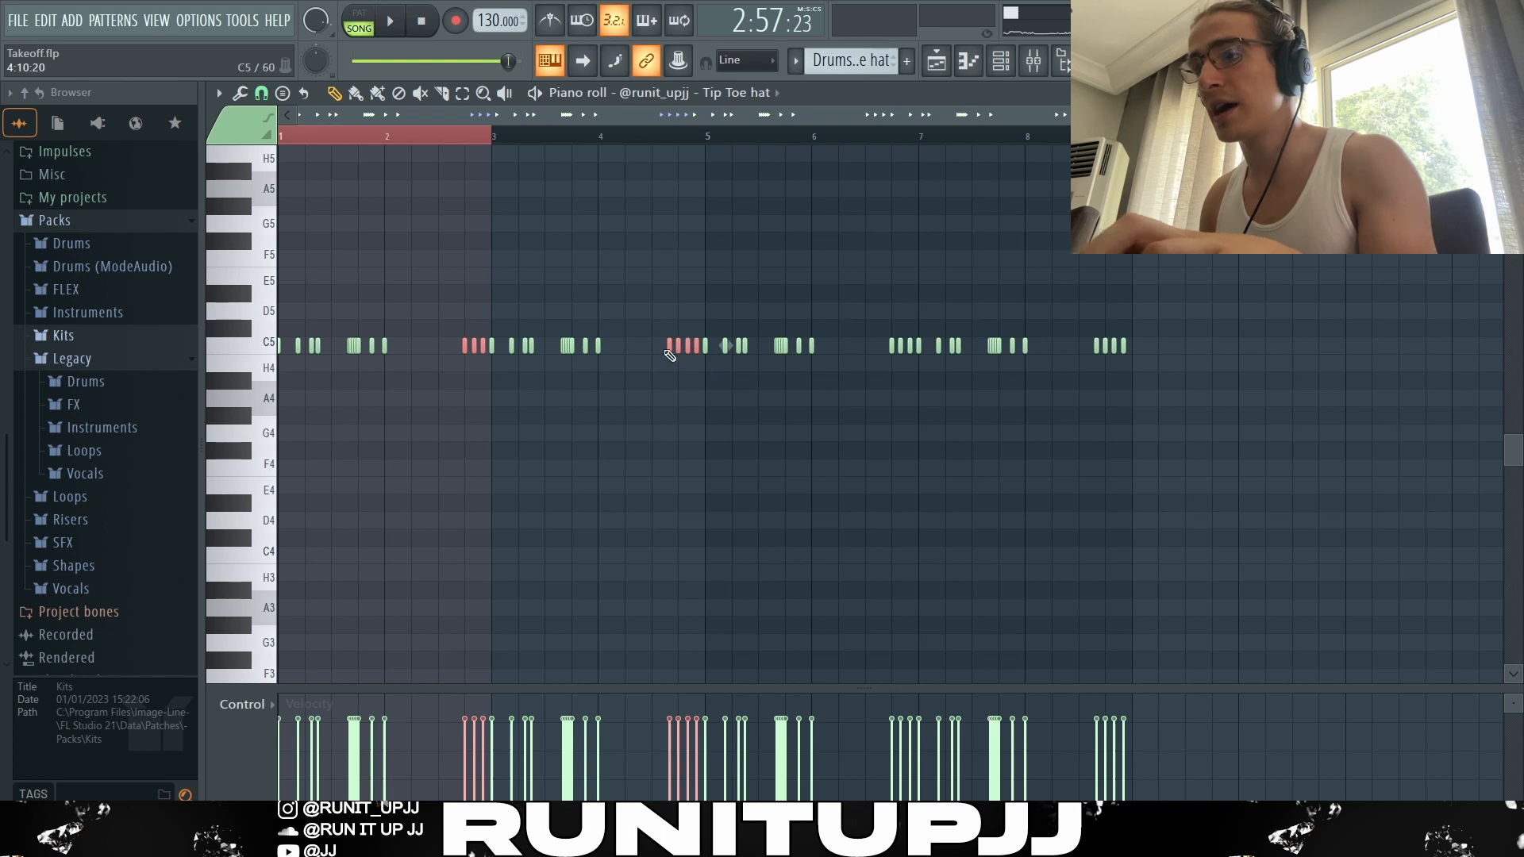
{"action": "left_click_drag", "start_coordinate": [491, 138], "coordinate": [693, 145]}
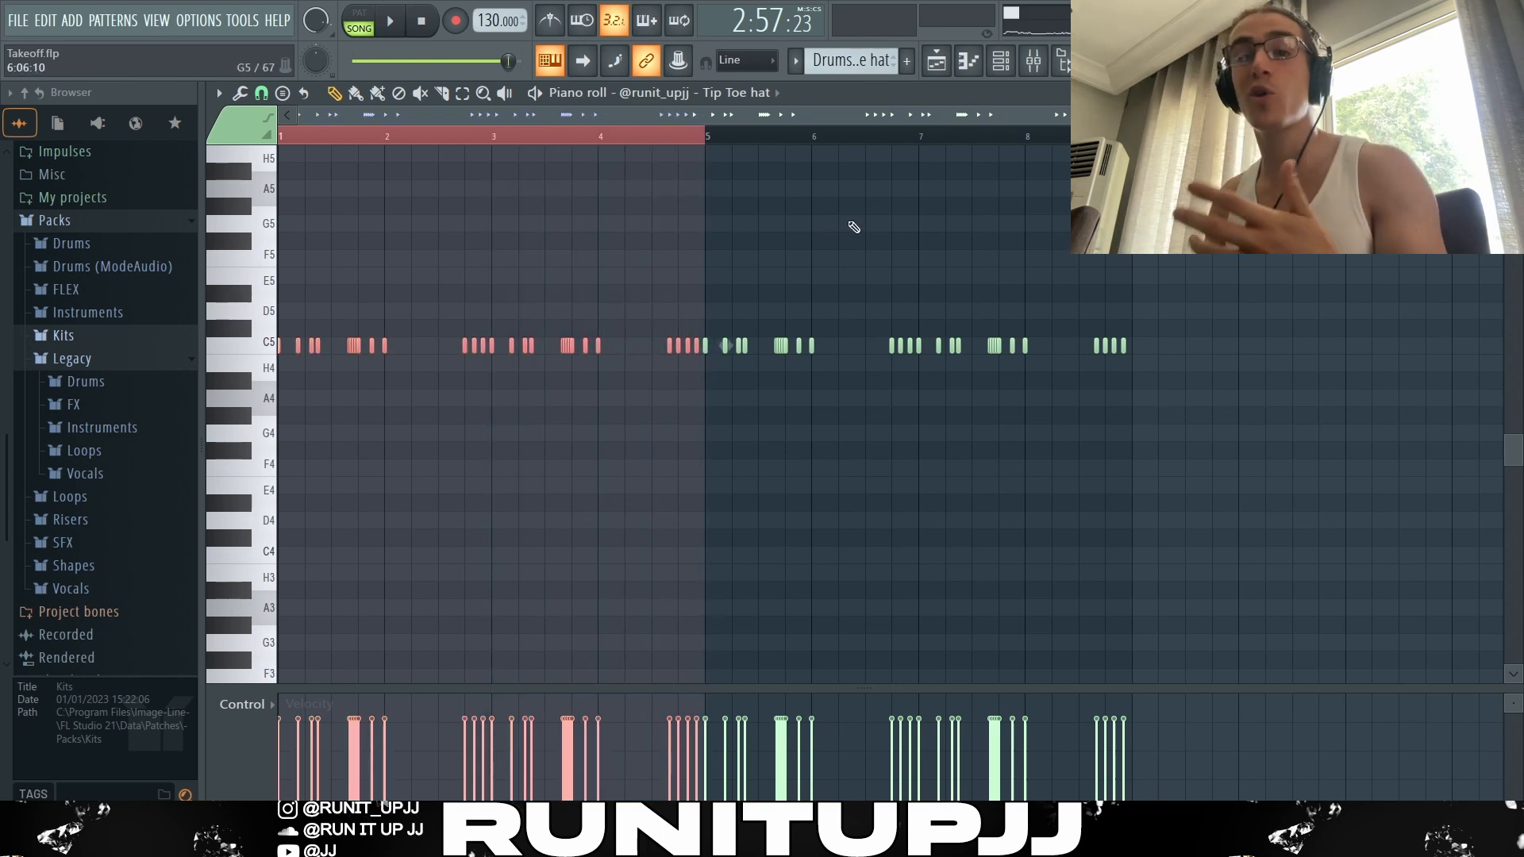
{"action": "left_click", "coordinate": [1246, 435], "text": "ctrl"}
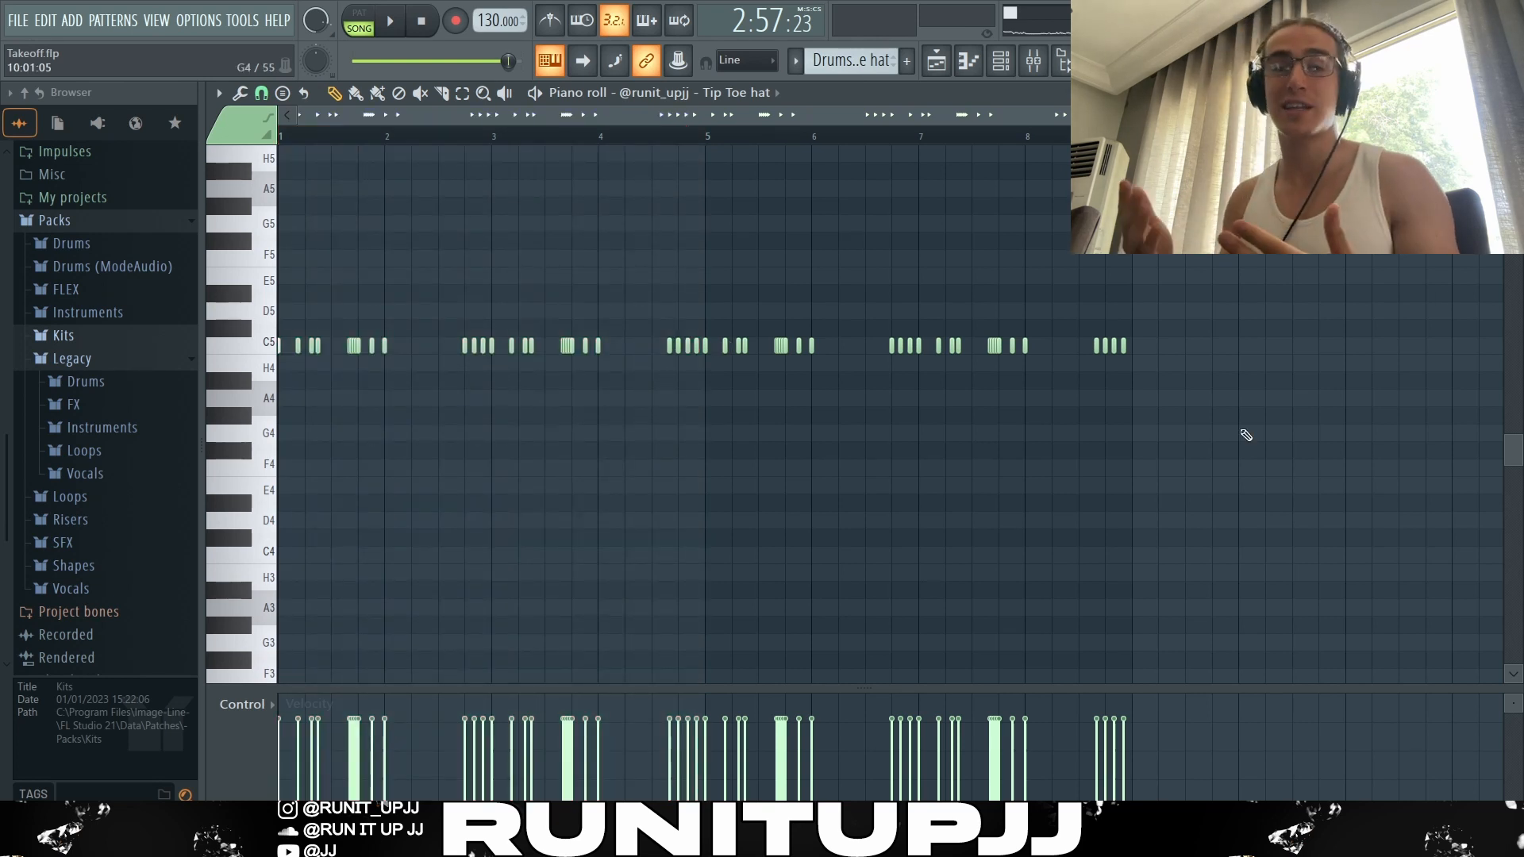
{"action": "key", "text": "space"}
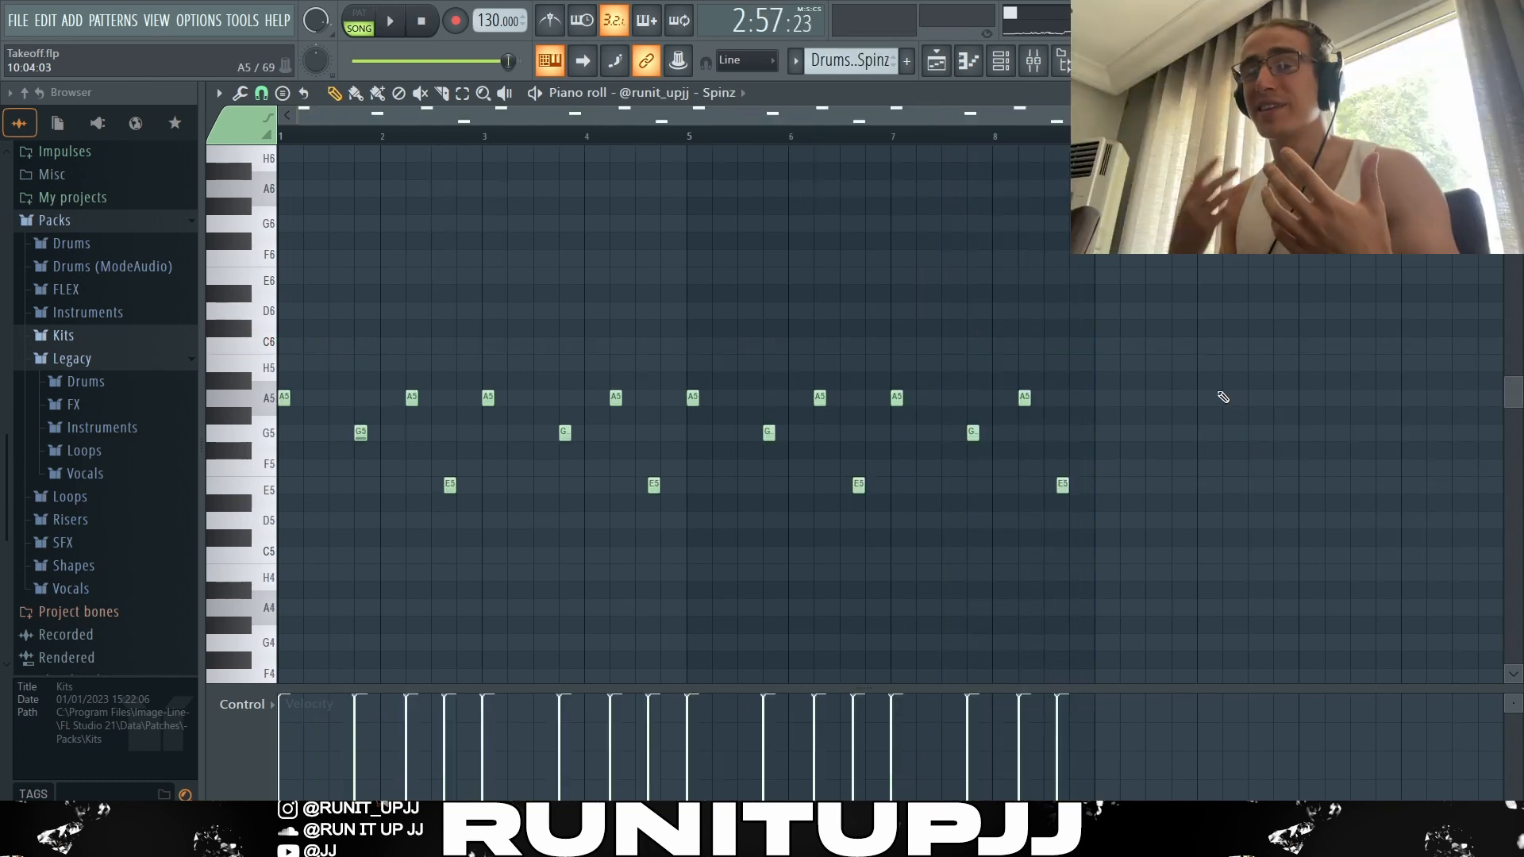
Highlight the first two notes and the first two bars of the Spinz pattern, clear the selection and play the pattern
{"action": "left_click_drag", "start_coordinate": [329, 390], "coordinate": [281, 412]}
{"action": "left_click", "coordinate": [360, 434], "text": "ctrl+shift"}
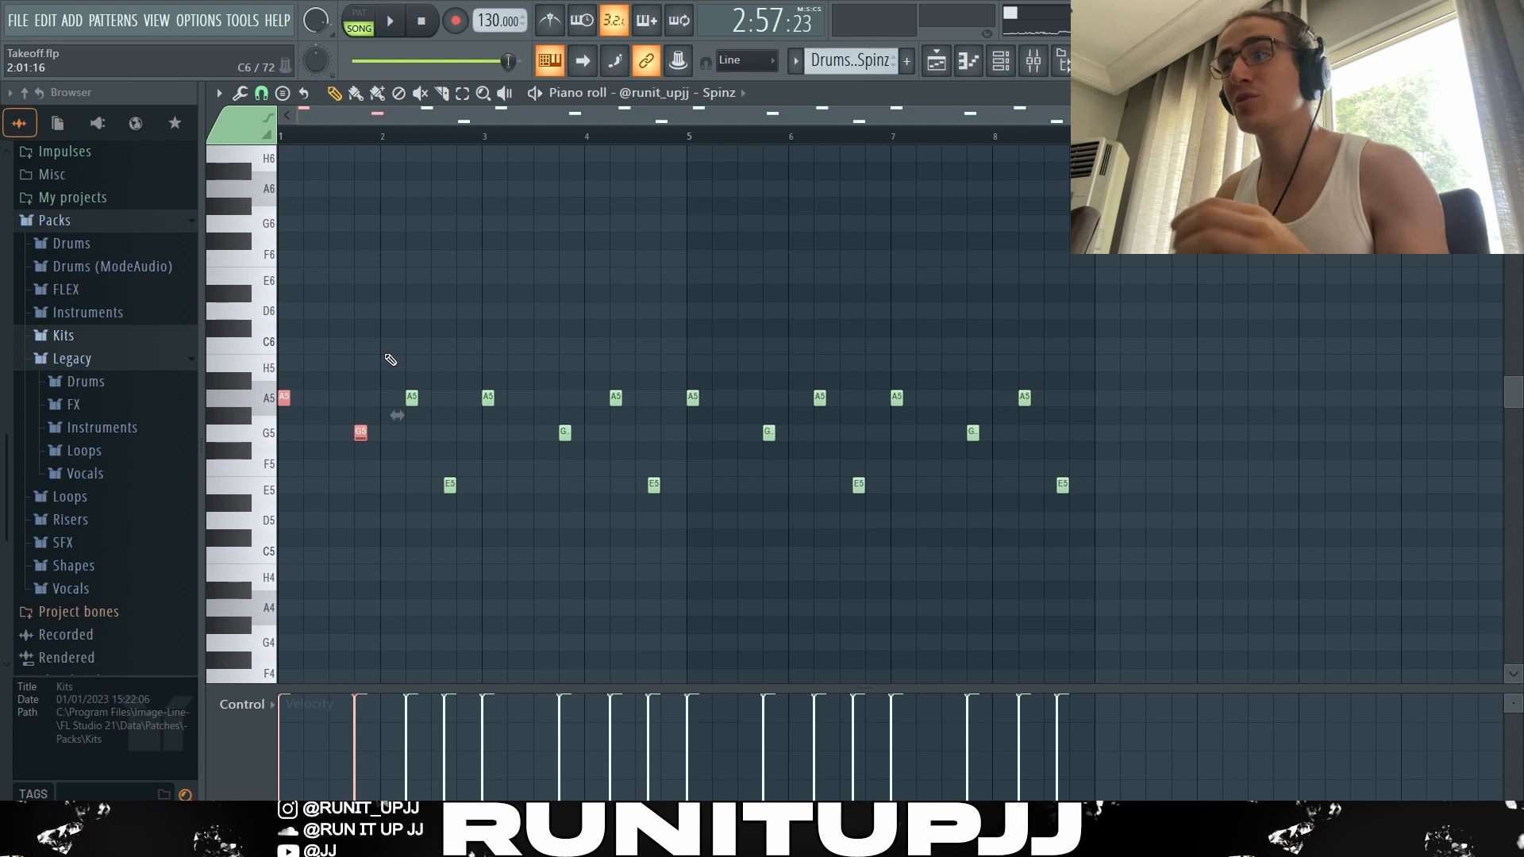
{"action": "left_click_drag", "start_coordinate": [482, 137], "coordinate": [279, 137]}
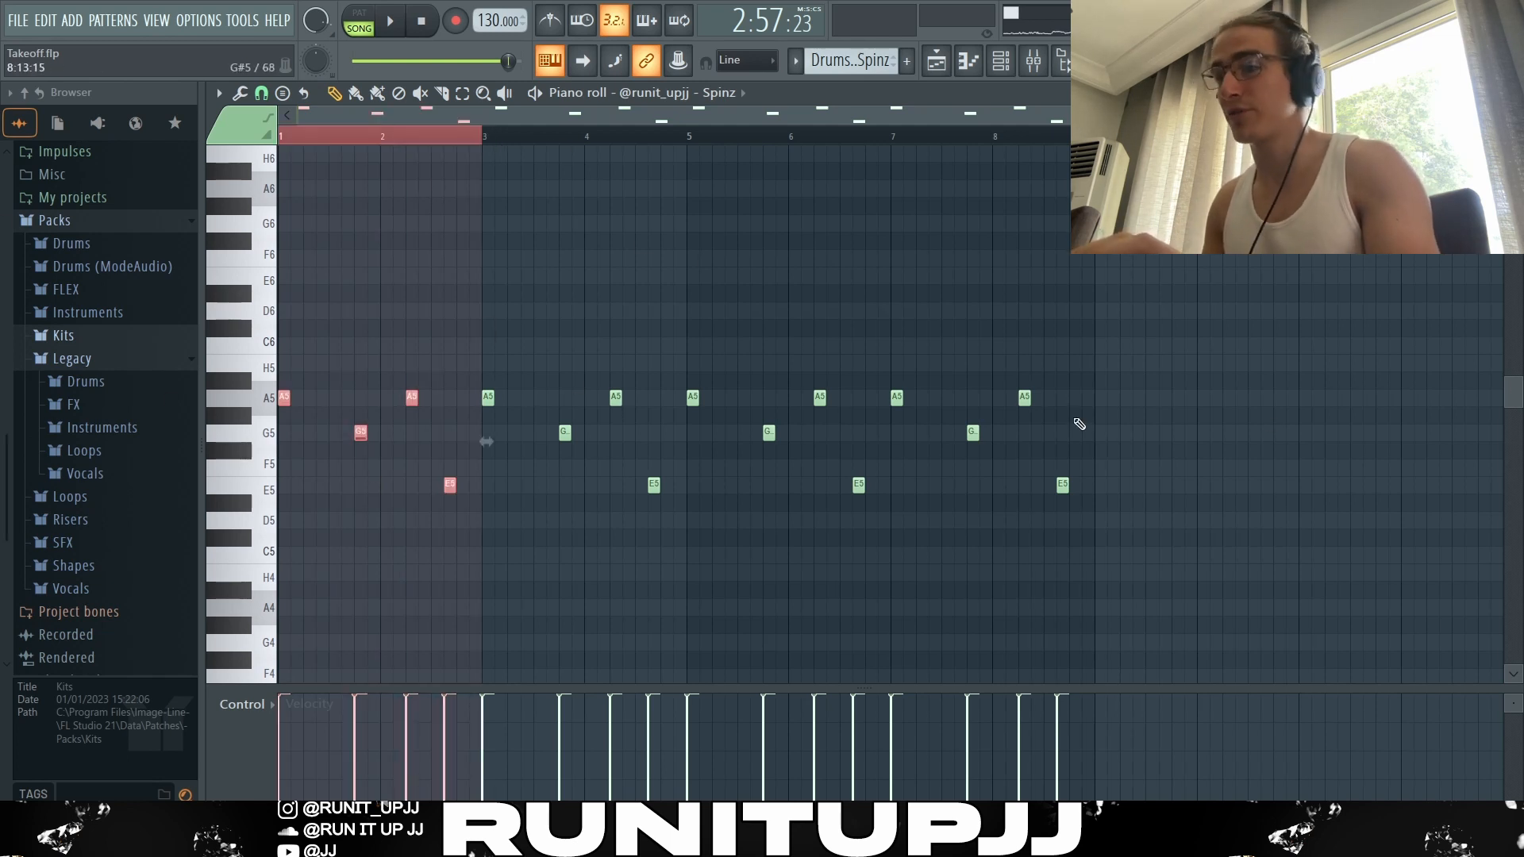
{"action": "left_click", "coordinate": [1247, 375], "text": "ctrl"}
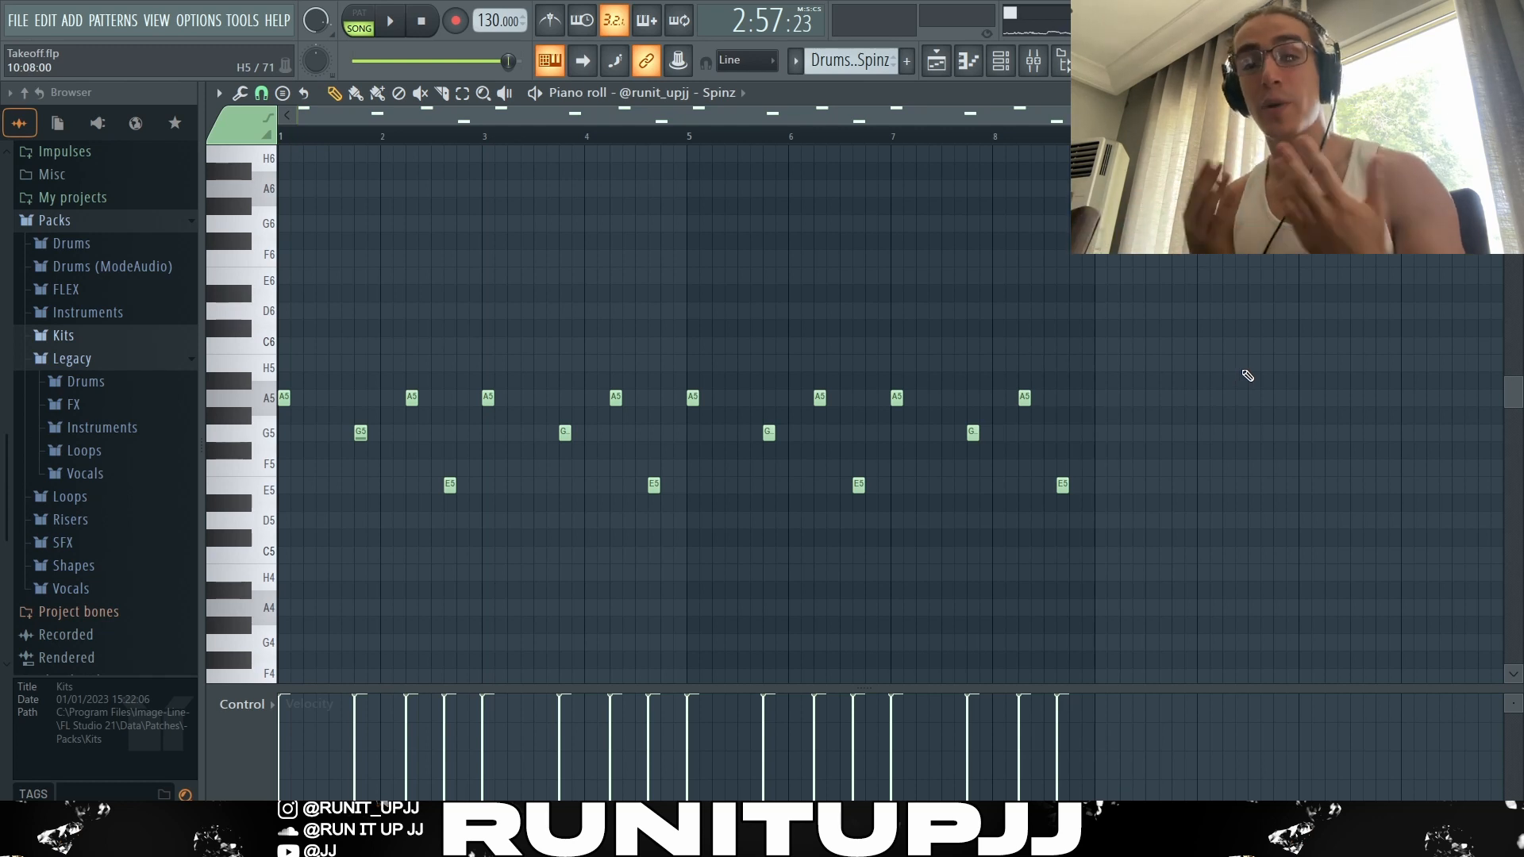
{"action": "key", "text": "ctrl+a"}
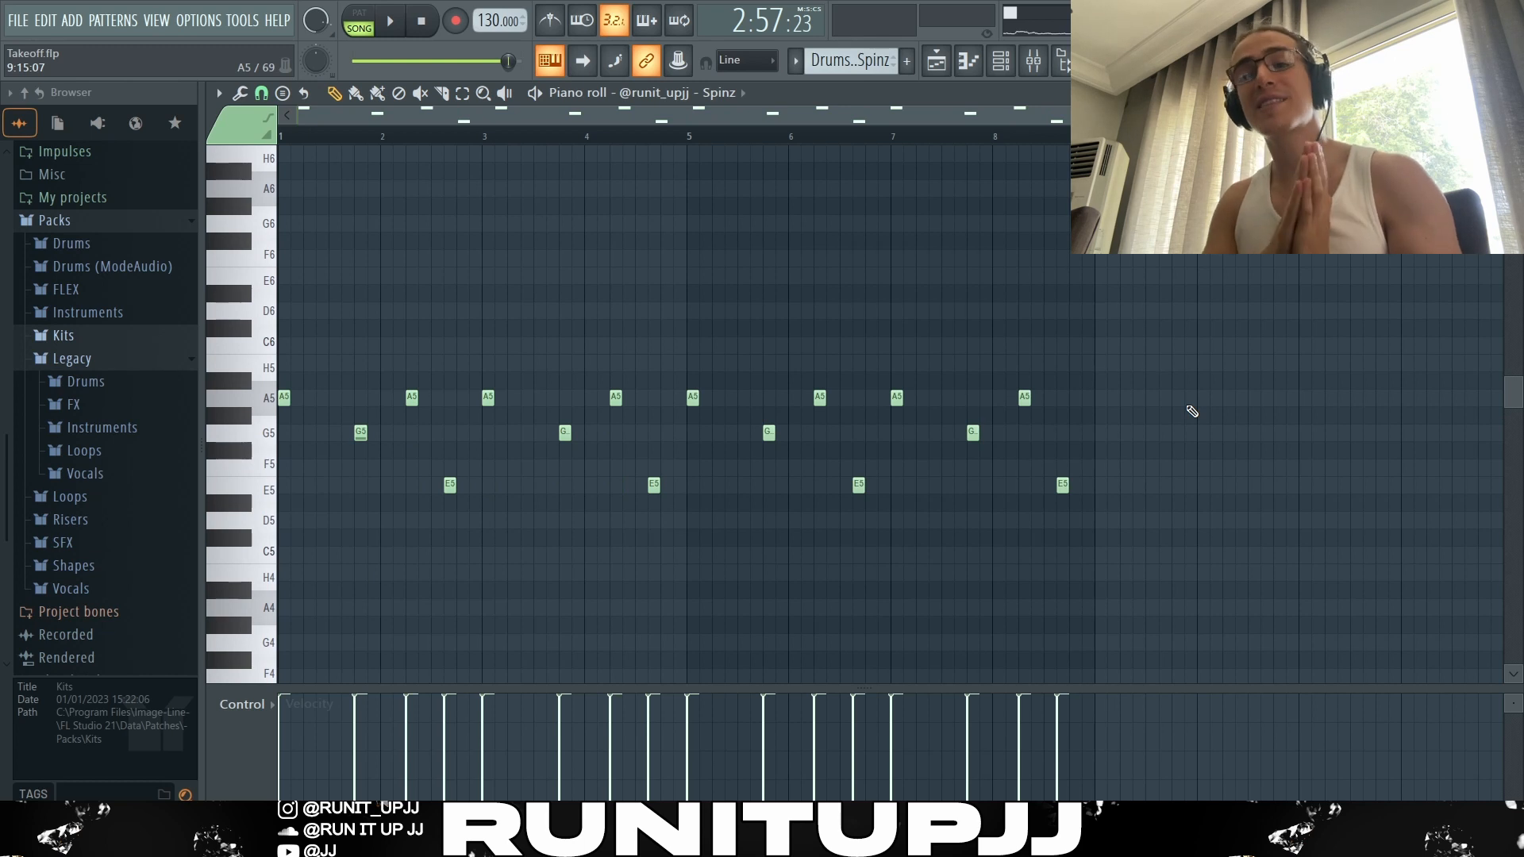
{"action": "key", "text": "space"}
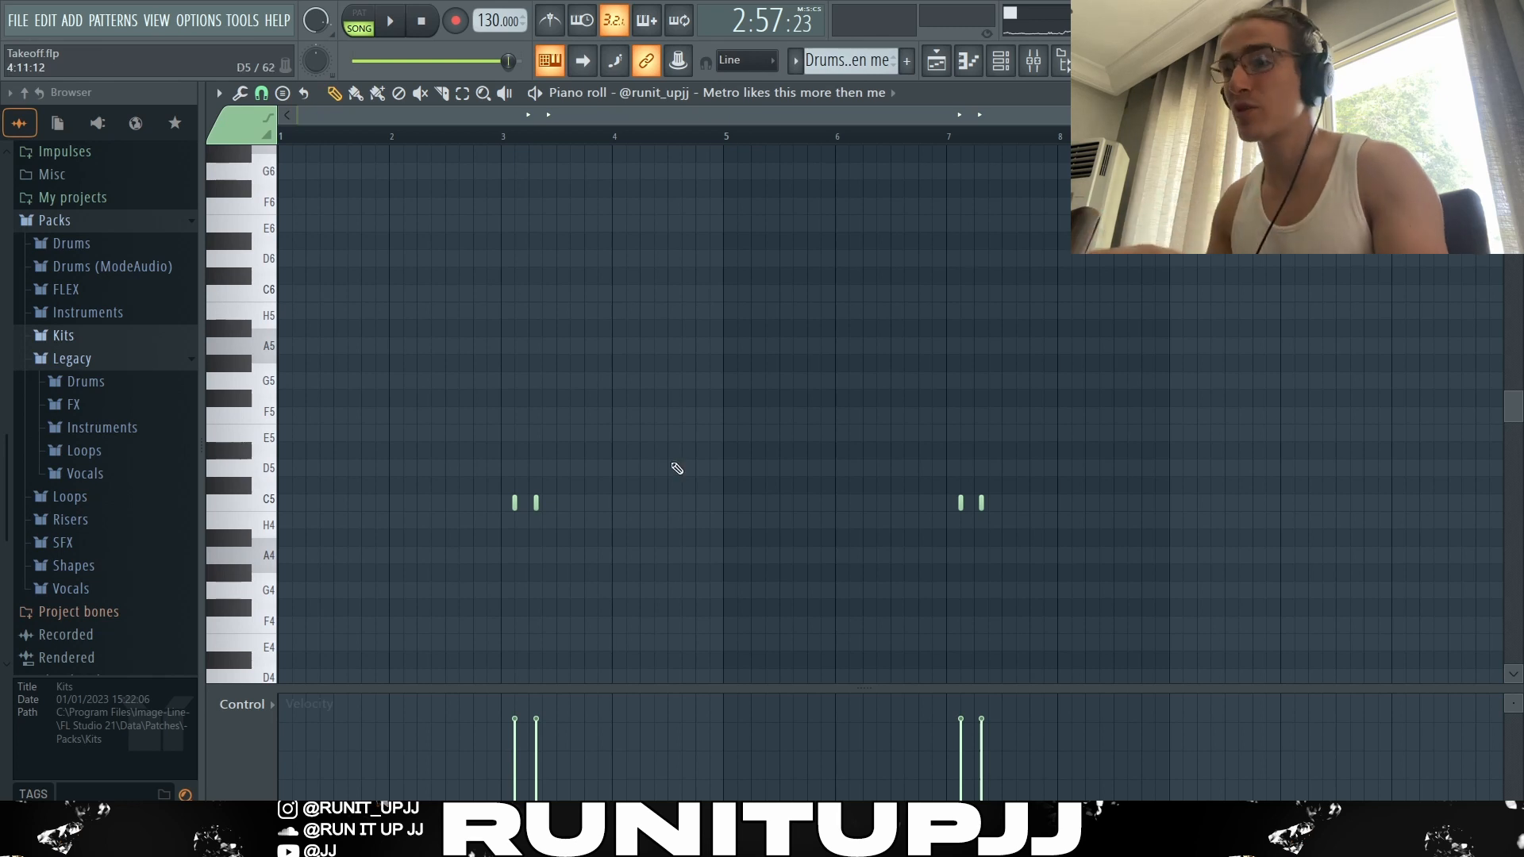
Highlight the note pairs in bars 3 and 7 of the Metro likes this more then me pattern
{"action": "left_click_drag", "start_coordinate": [478, 478], "coordinate": [586, 537]}
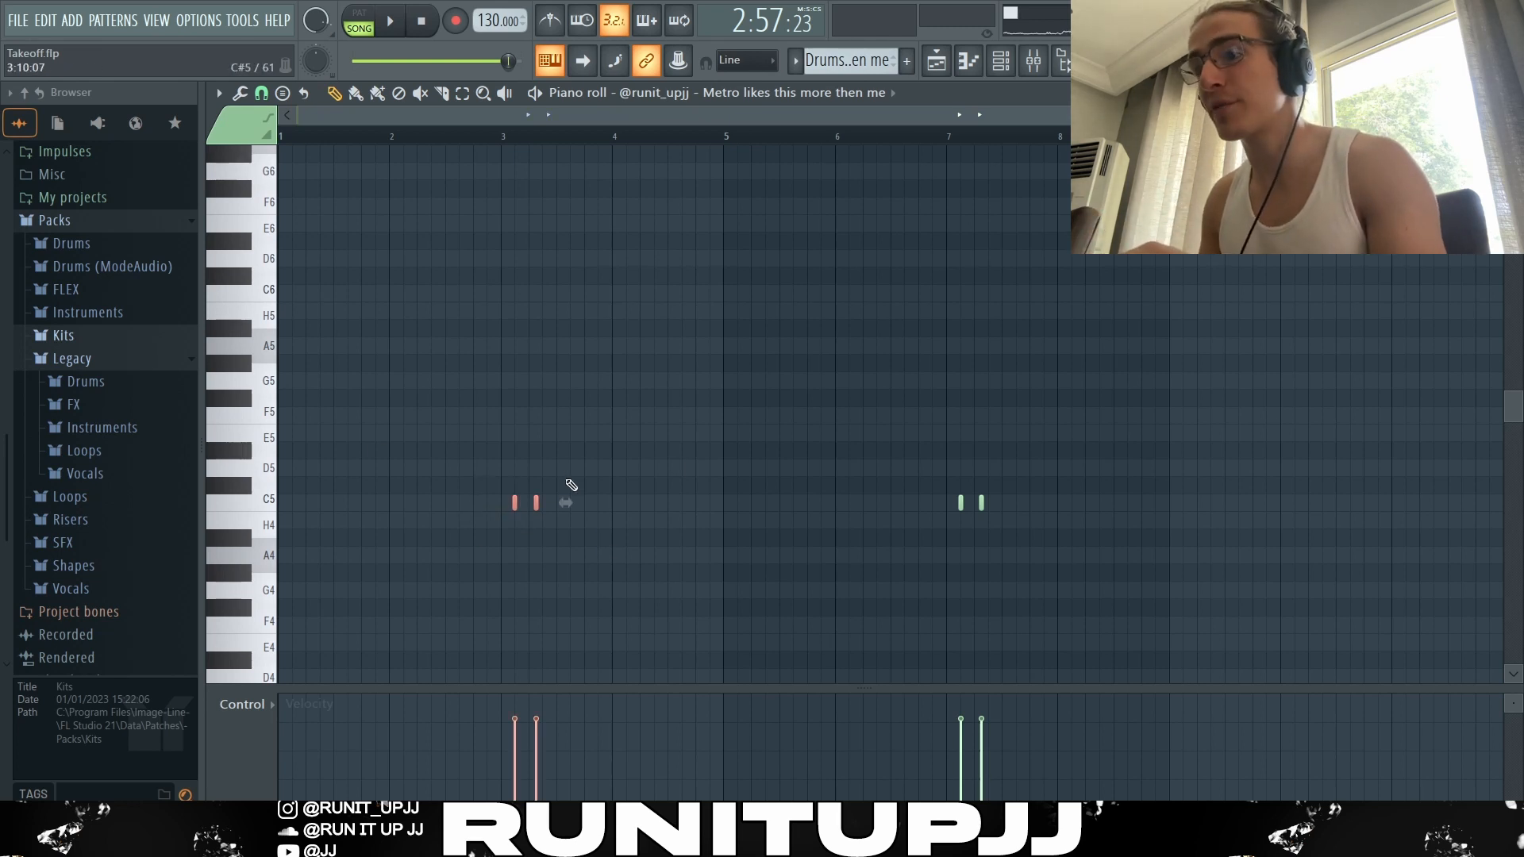
{"action": "scroll", "coordinate": [523, 554], "scroll_direction": "up", "scroll_amount": 3}
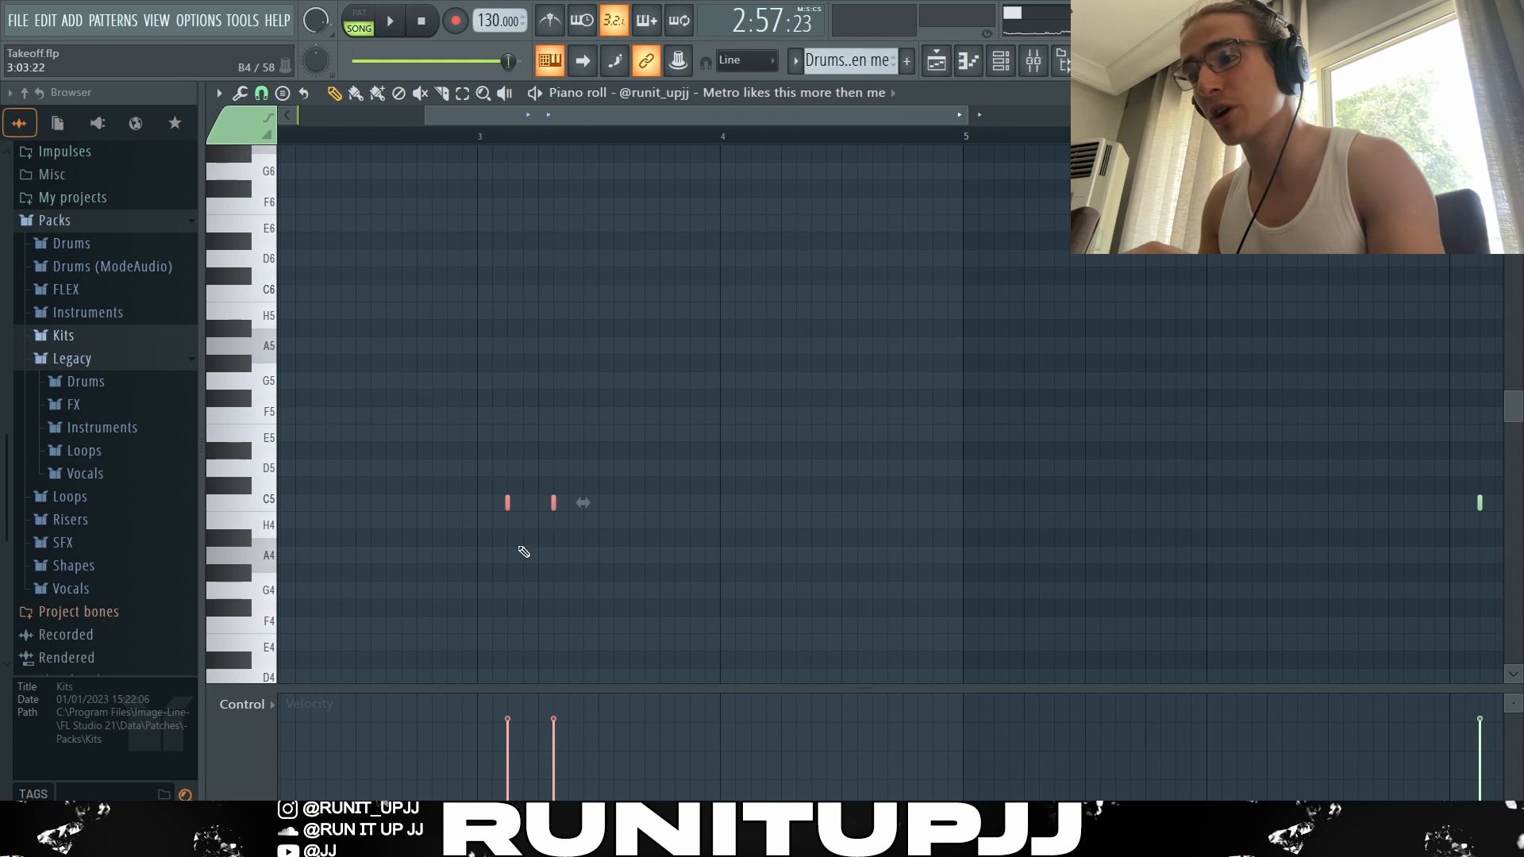
{"action": "scroll", "coordinate": [623, 545], "scroll_direction": "down", "scroll_amount": 3}
{"action": "left_click_drag", "start_coordinate": [895, 477], "coordinate": [1100, 546]}
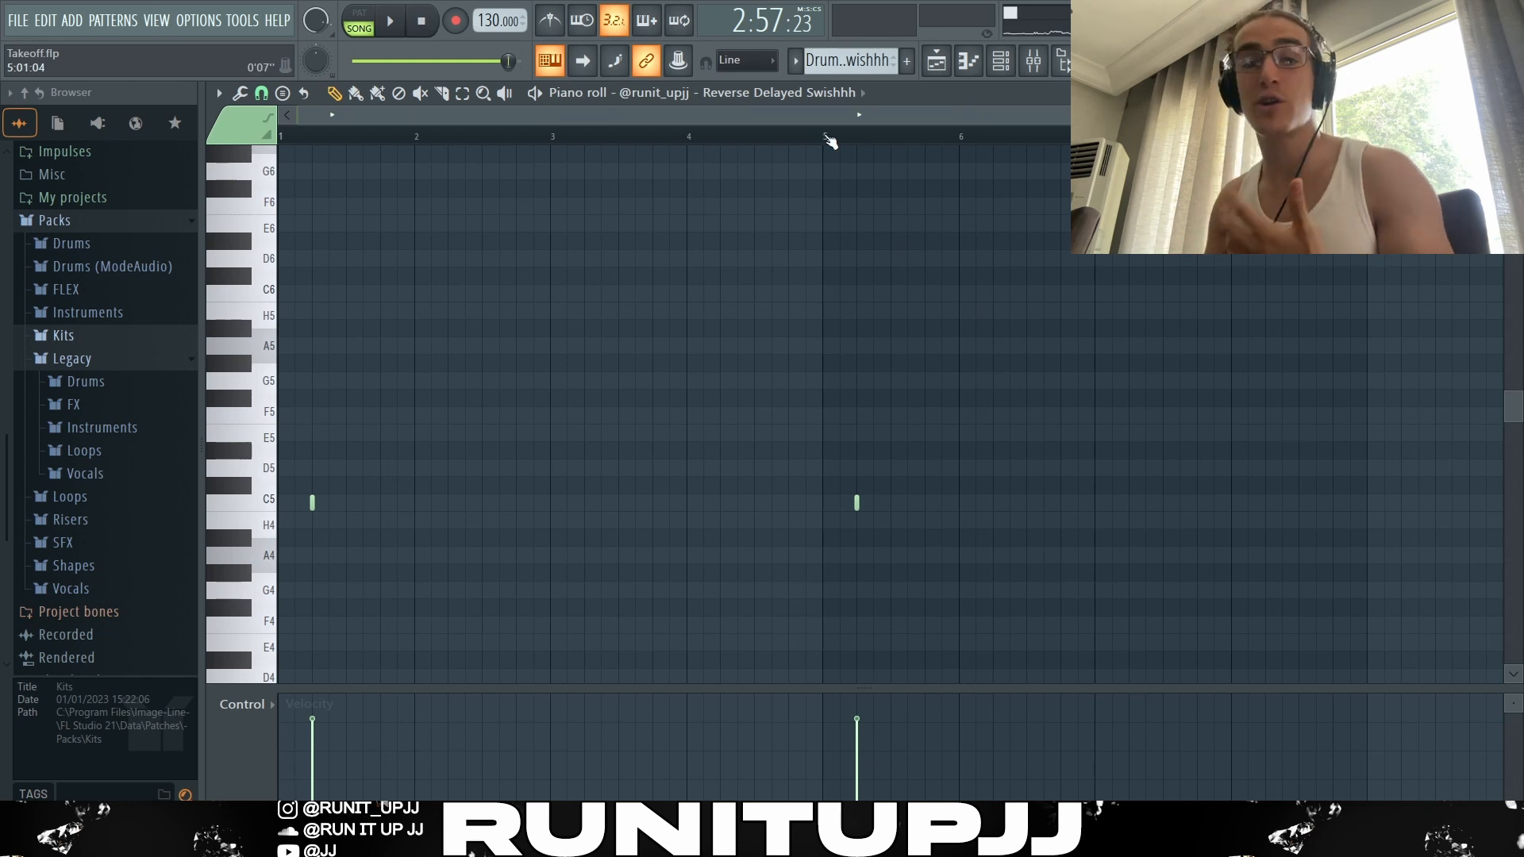
Highlight the first four bars of the Reverse Delayed Swishhh pattern and play the full arrangement from bar 97
{"action": "left_click_drag", "start_coordinate": [830, 141], "coordinate": [282, 141]}
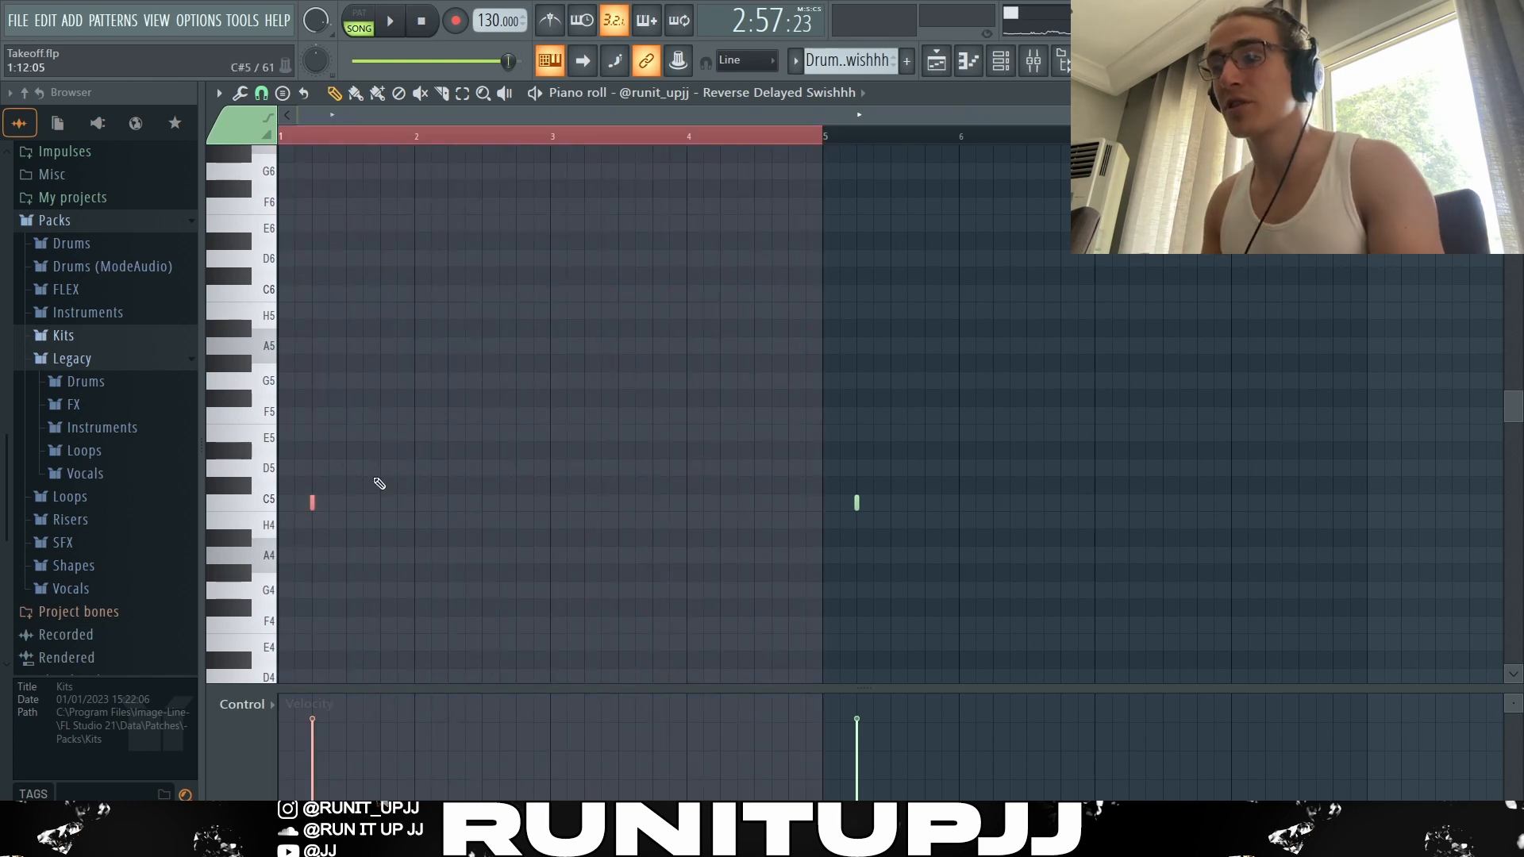
{"action": "key", "text": "ctrl+b"}
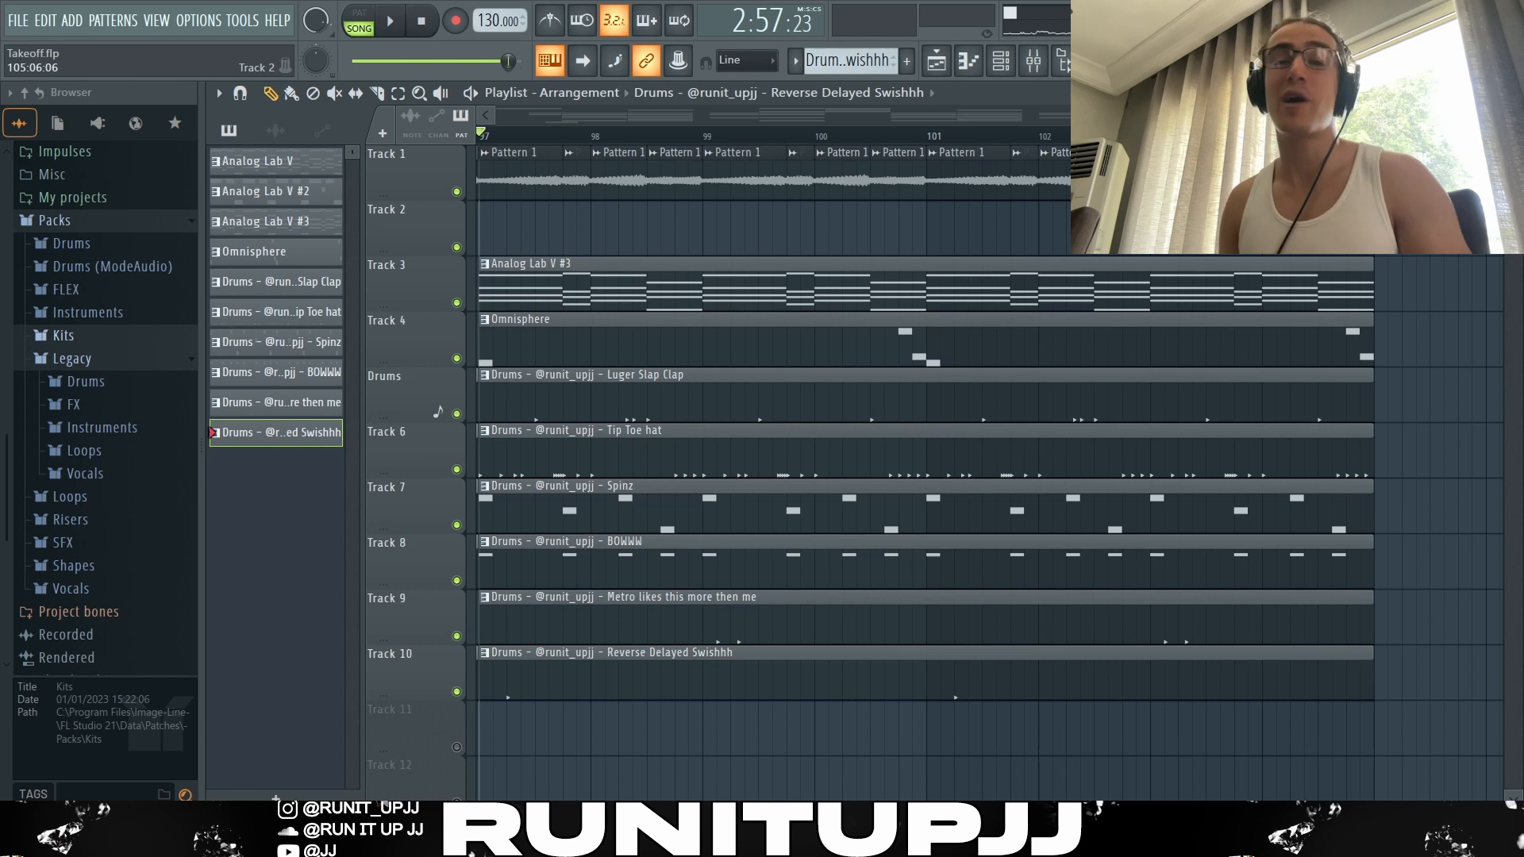
{"action": "key", "text": "space"}
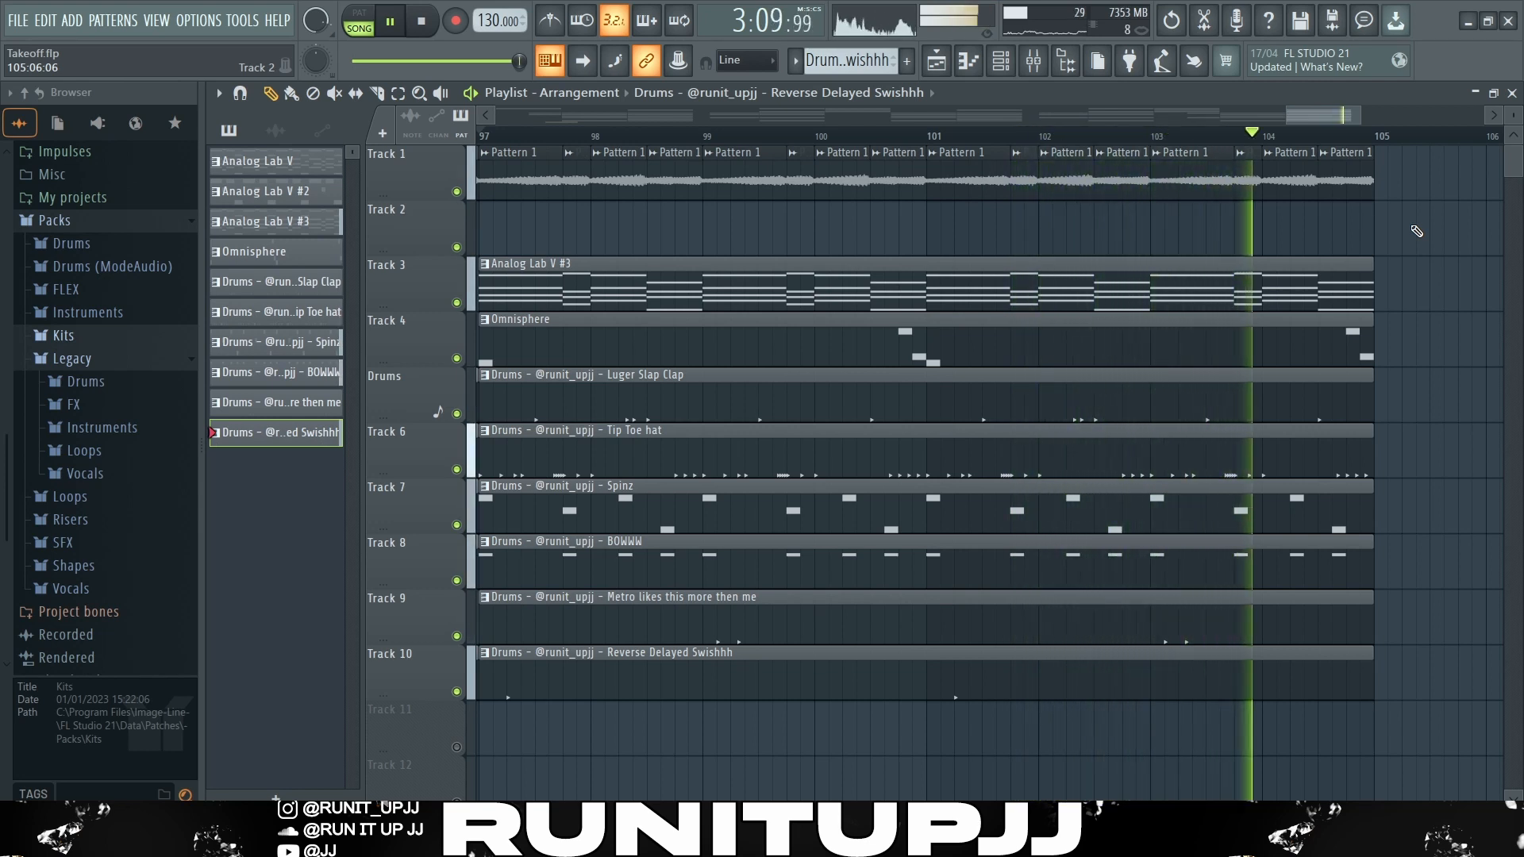
{"action": "key", "text": "space"}
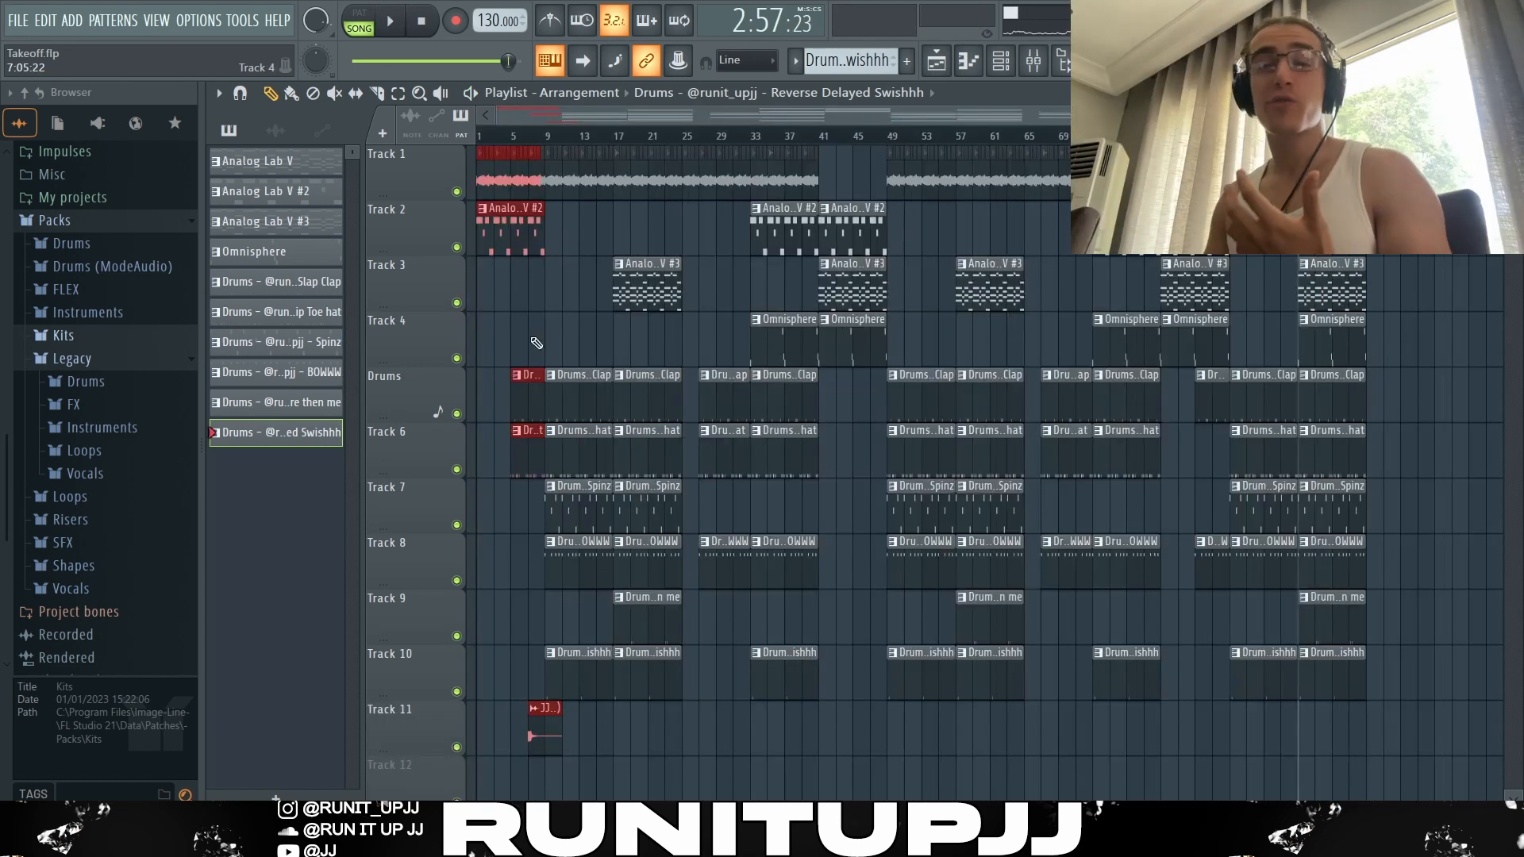
Highlight the drum clips from bar 9 to 17 and all clips from bar 17 to 25, and examine the remaining arrangement sections
{"action": "scroll", "coordinate": [487, 415], "scroll_direction": "up", "scroll_amount": 3}
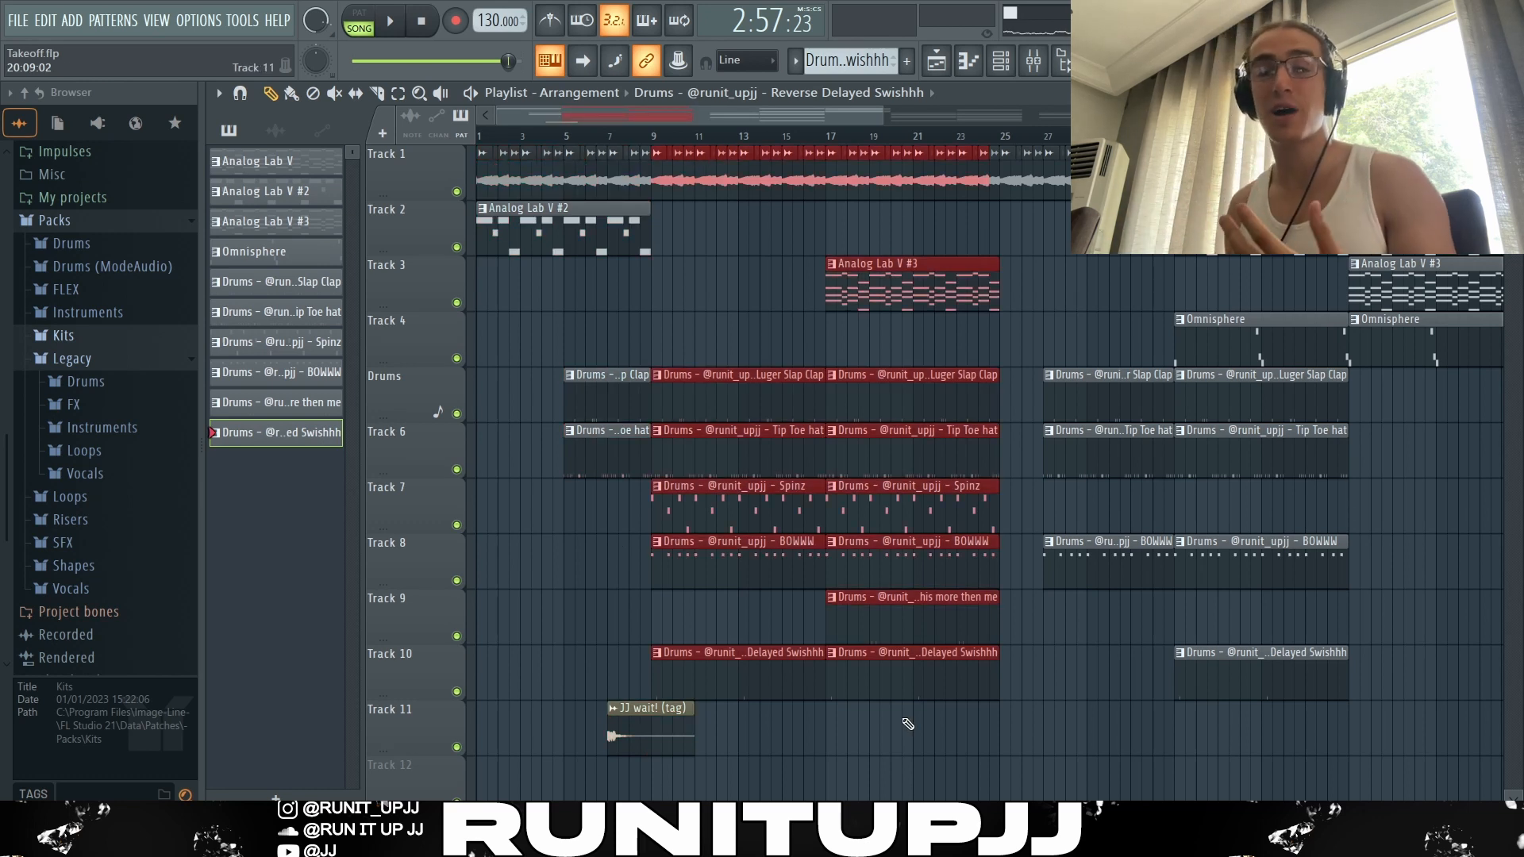
{"action": "left_click_drag", "start_coordinate": [783, 728], "coordinate": [732, 354]}
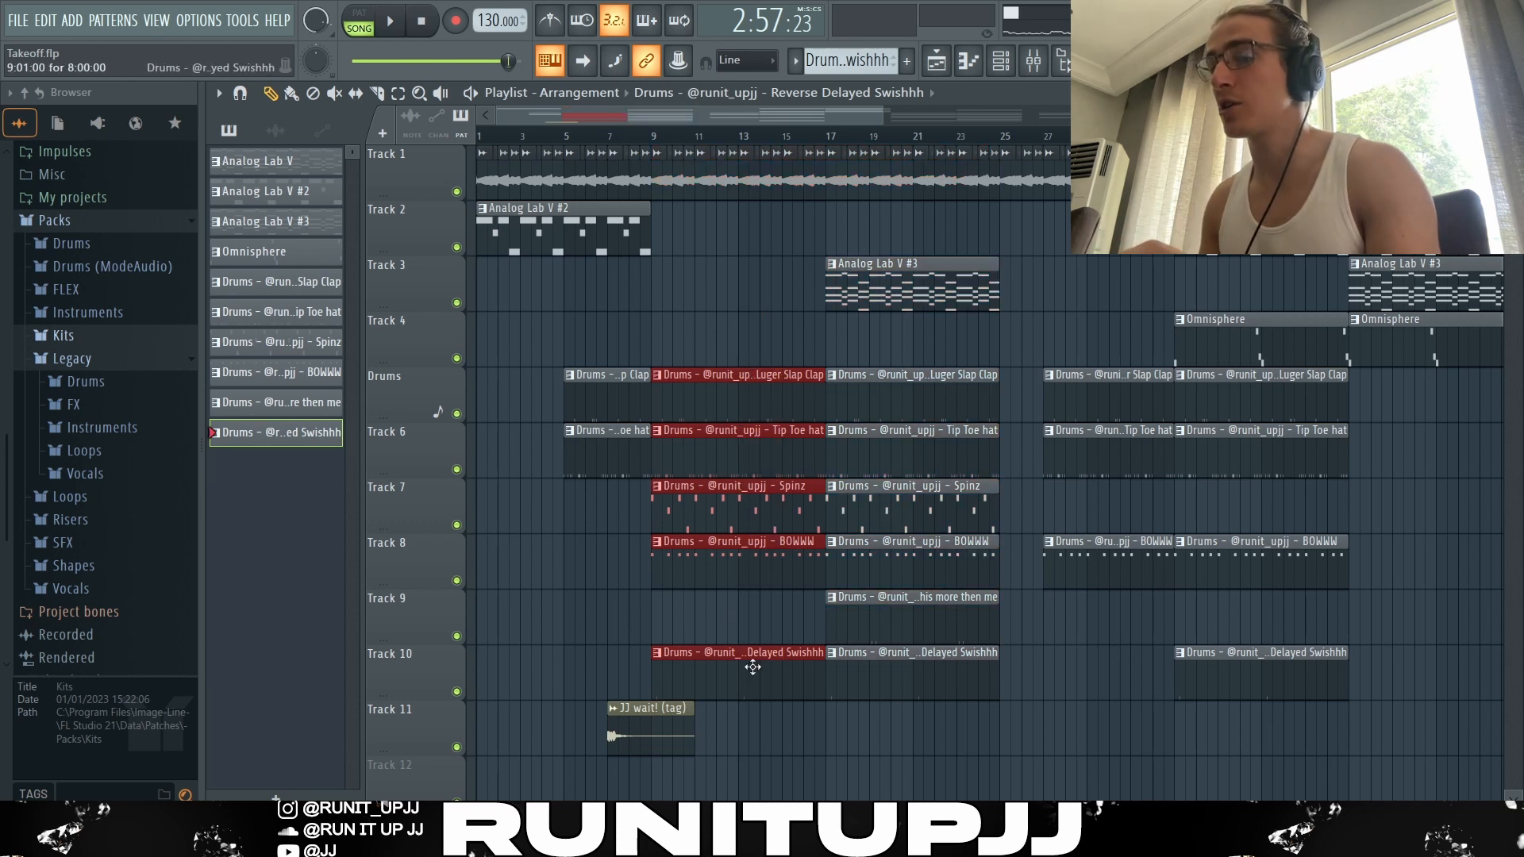
{"action": "left_click_drag", "start_coordinate": [986, 728], "coordinate": [846, 187]}
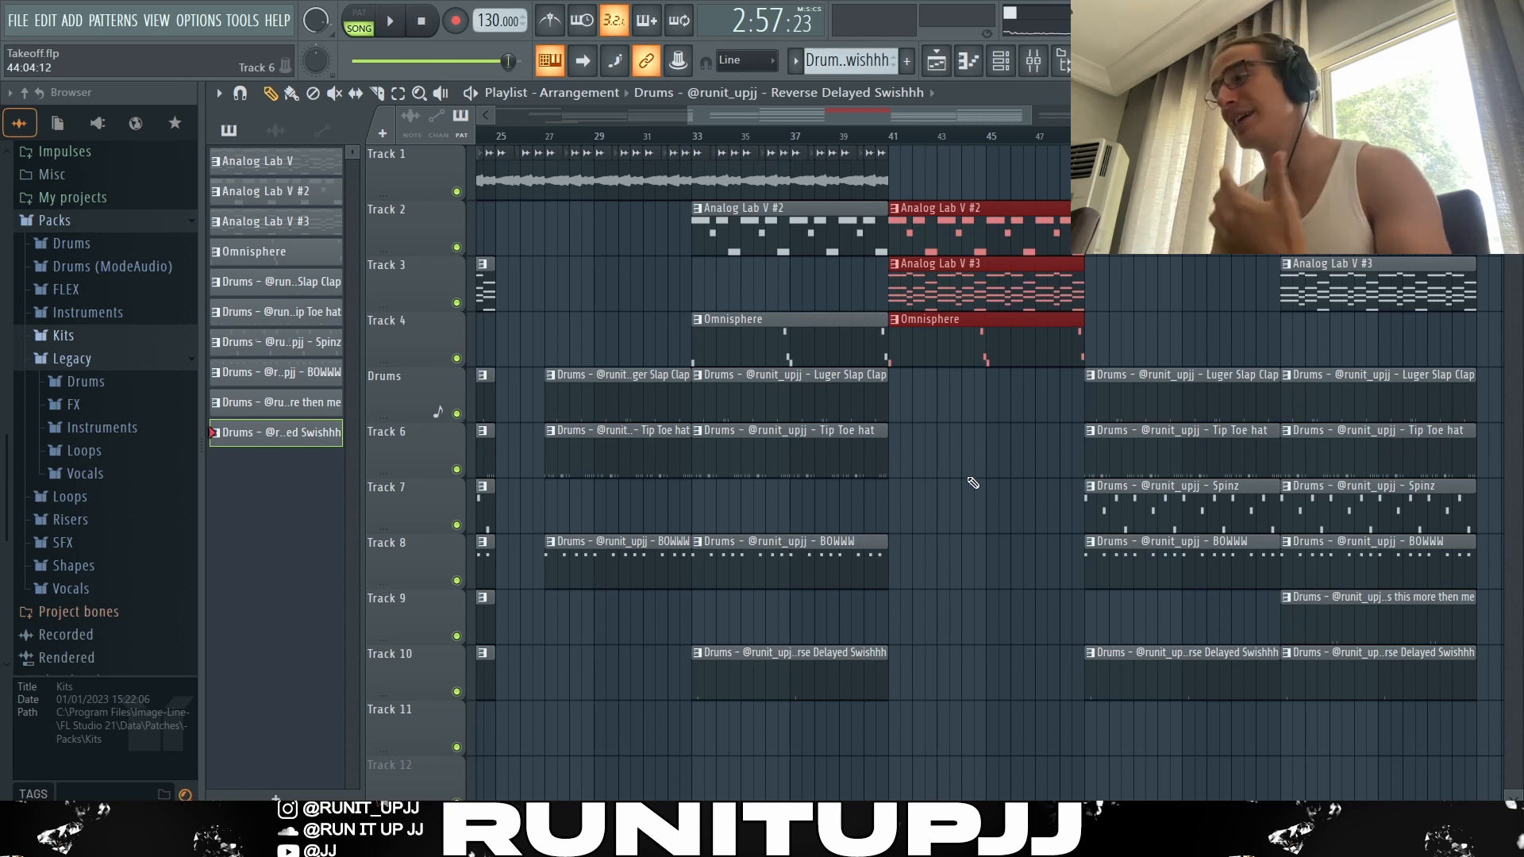
{"action": "scroll", "coordinate": [1024, 500], "scroll_direction": "down", "scroll_amount": 4}
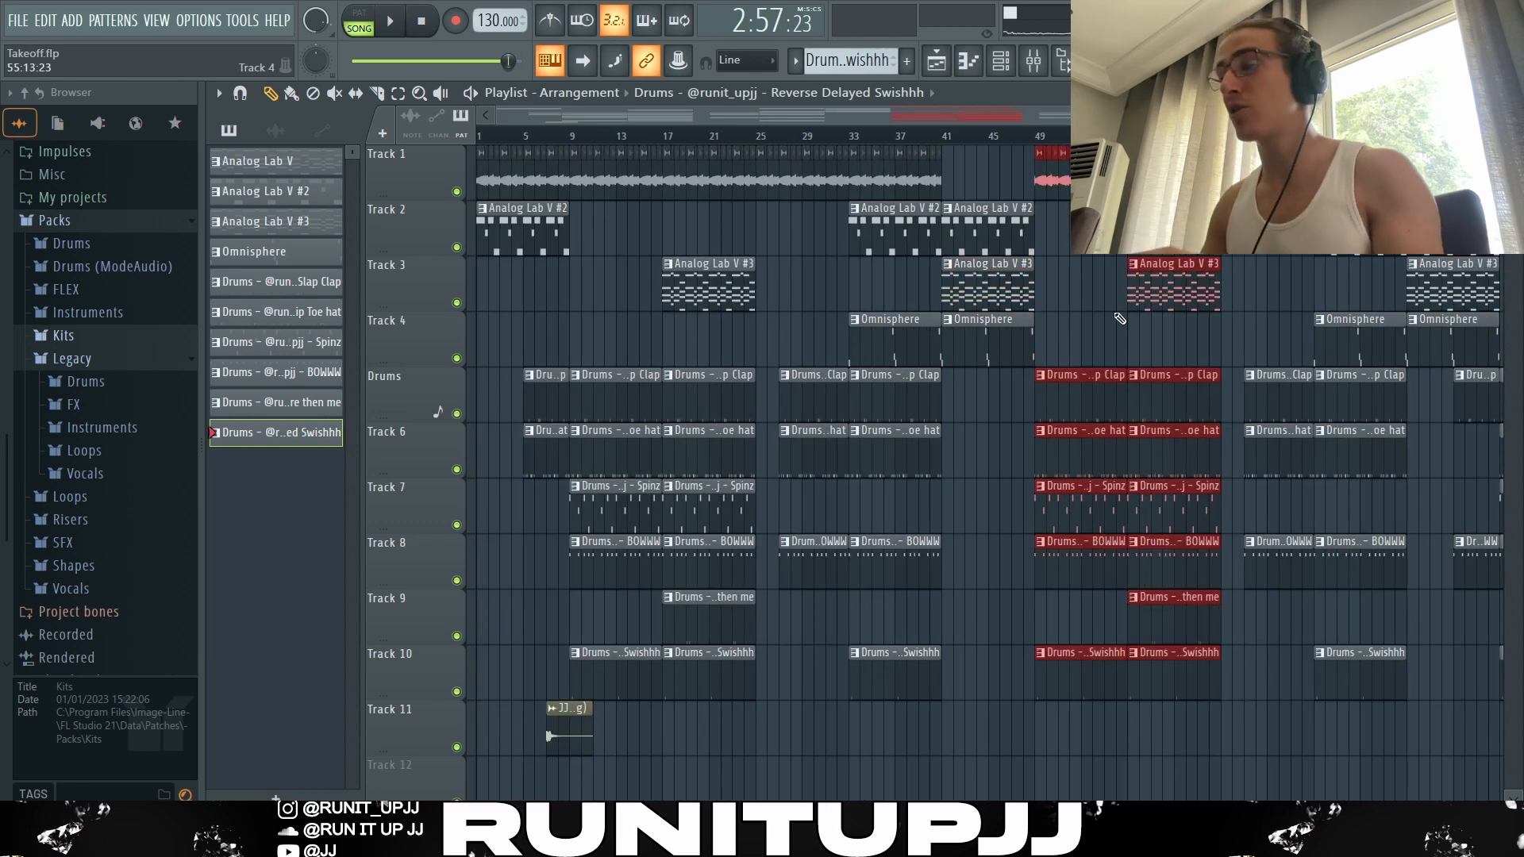
{"action": "scroll", "coordinate": [1119, 318], "scroll_direction": "down", "scroll_amount": 3}
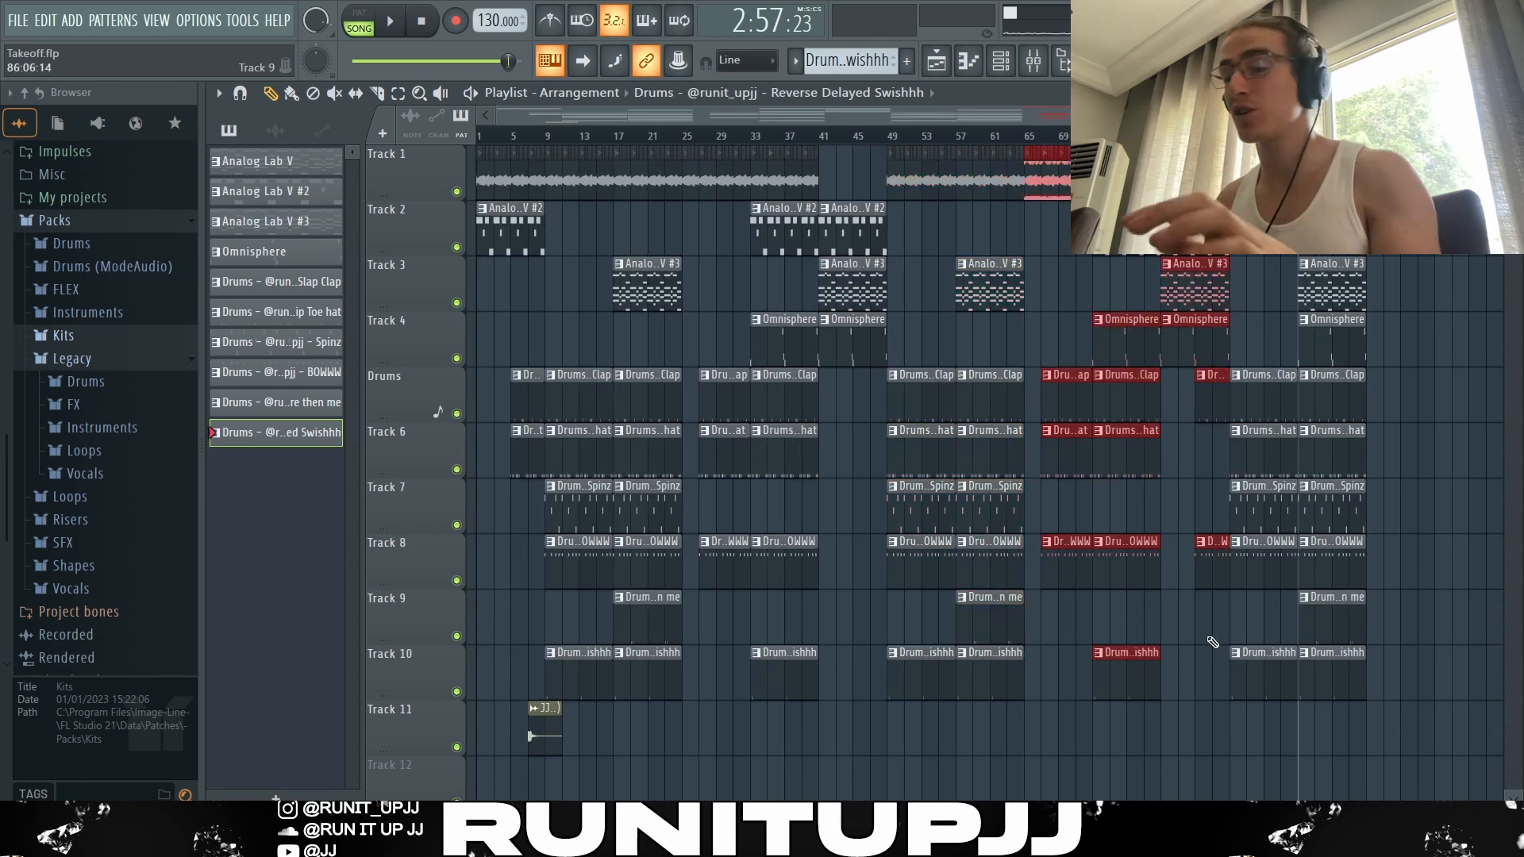